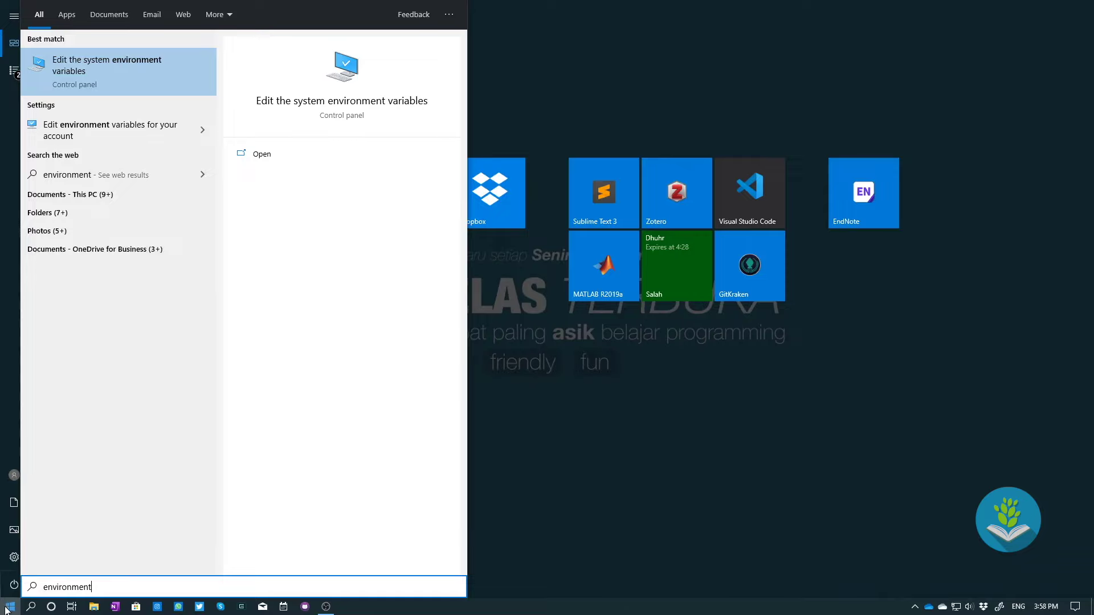
Open the Environment Variables dialog through the system environment variables settings.
{"action": "left_click_drag", "start_coordinate": [93, 587], "coordinate": [44, 587]}
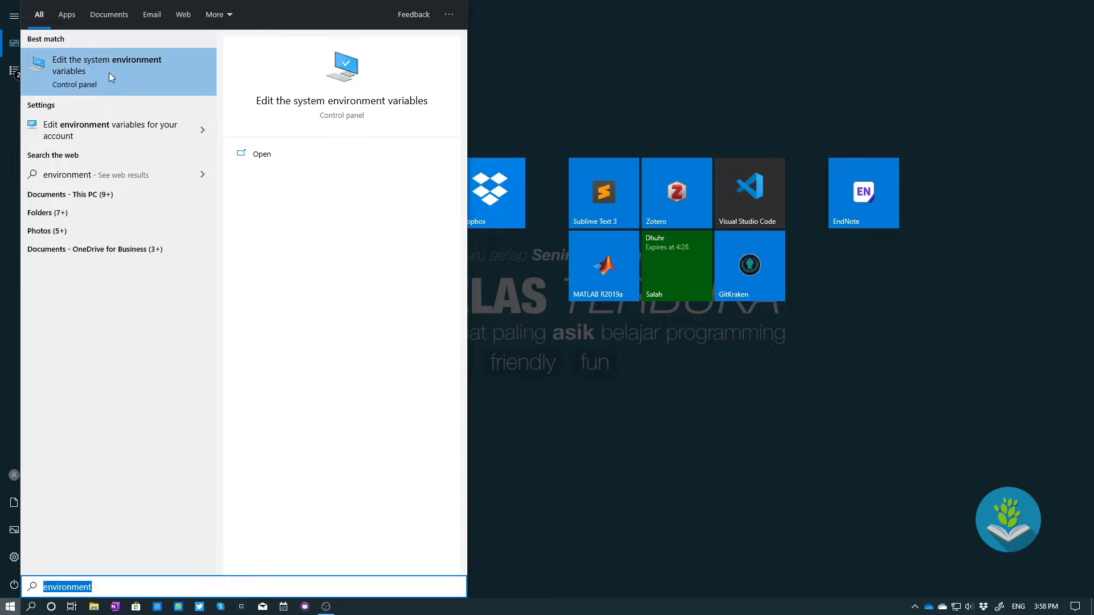
{"action": "left_click", "coordinate": [122, 63]}
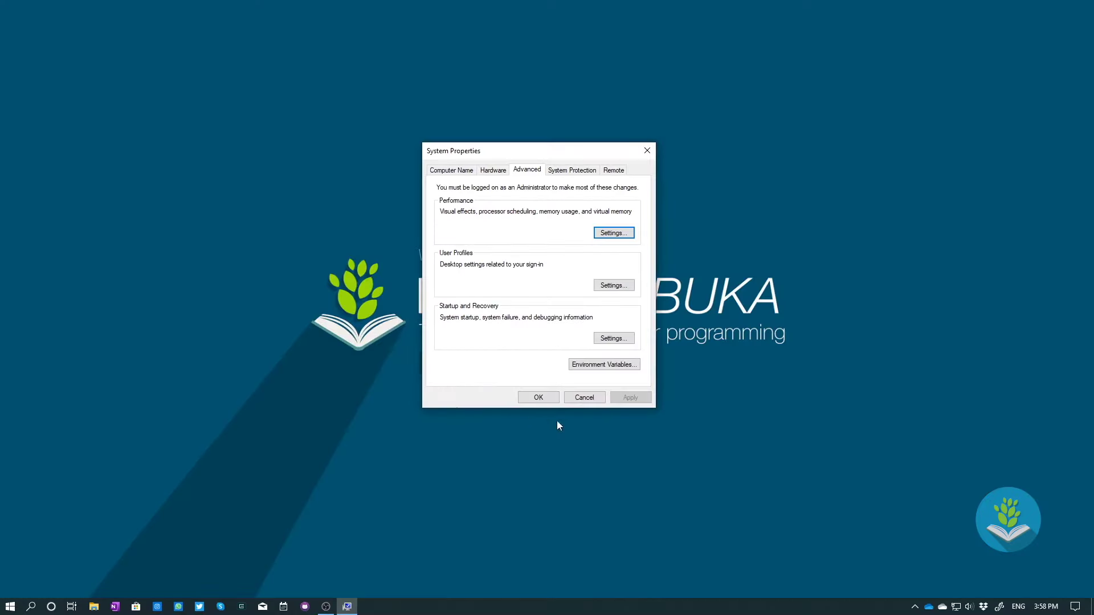
{"action": "left_click", "coordinate": [605, 366]}
Open the system variable Path for editing and move its edit dialog aside to make room for another window.
{"action": "scroll", "coordinate": [460, 368], "scroll_direction": "down", "scroll_amount": 2}
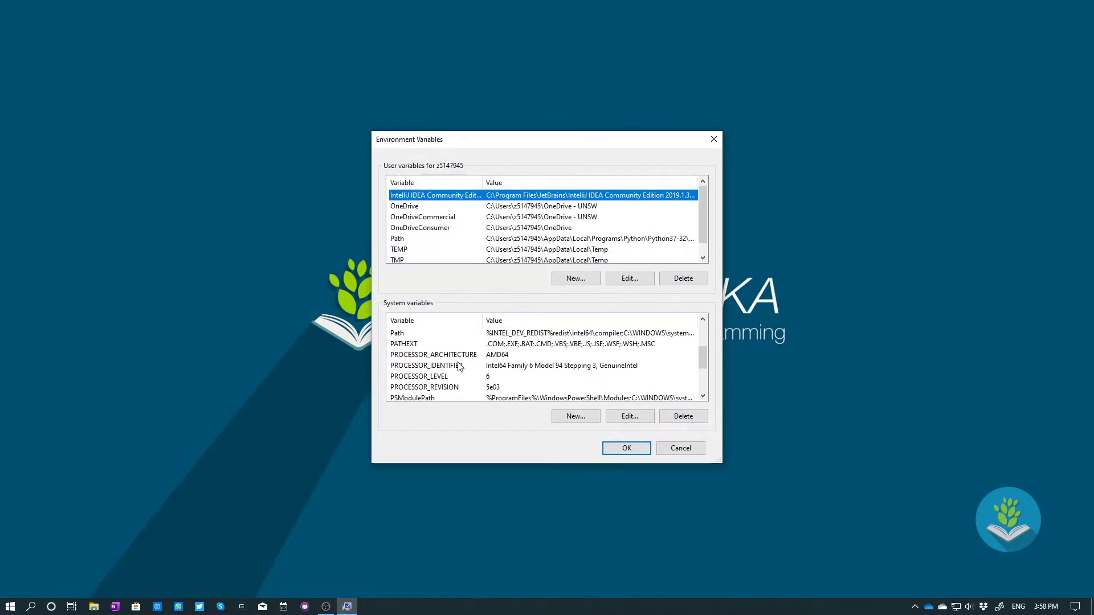
{"action": "scroll", "coordinate": [456, 368], "scroll_direction": "up", "scroll_amount": 1}
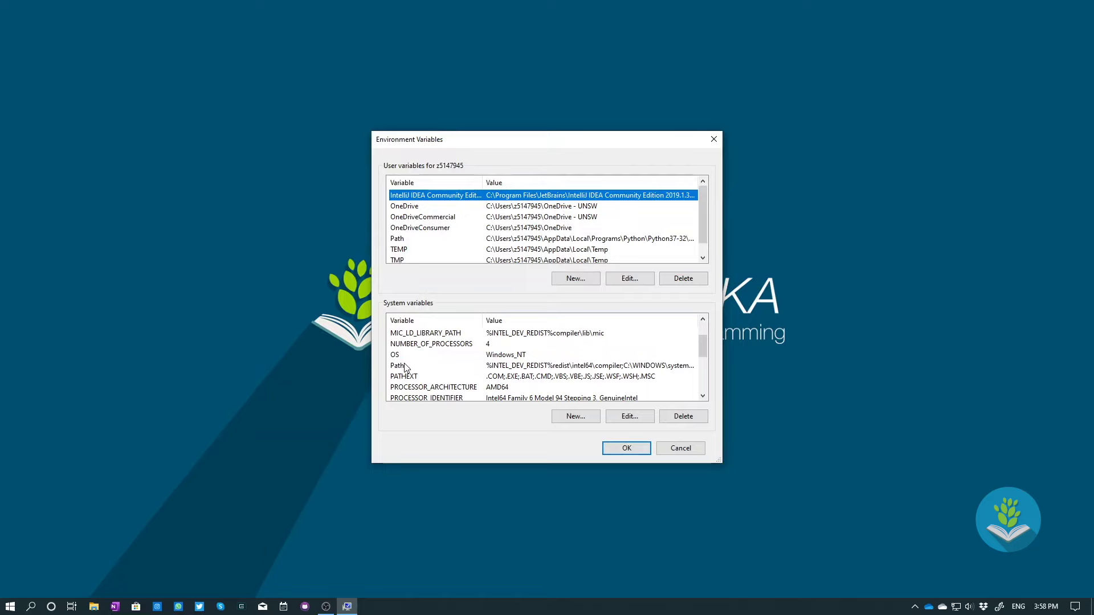
{"action": "left_click", "coordinate": [406, 368]}
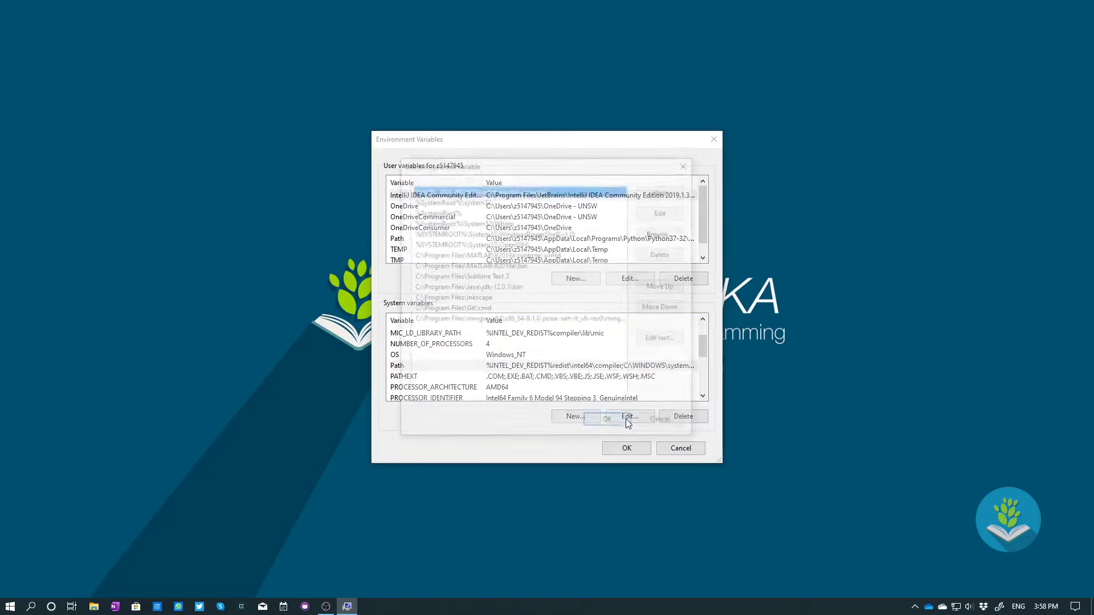
{"action": "left_click", "coordinate": [627, 419]}
{"action": "left_click", "coordinate": [493, 337]}
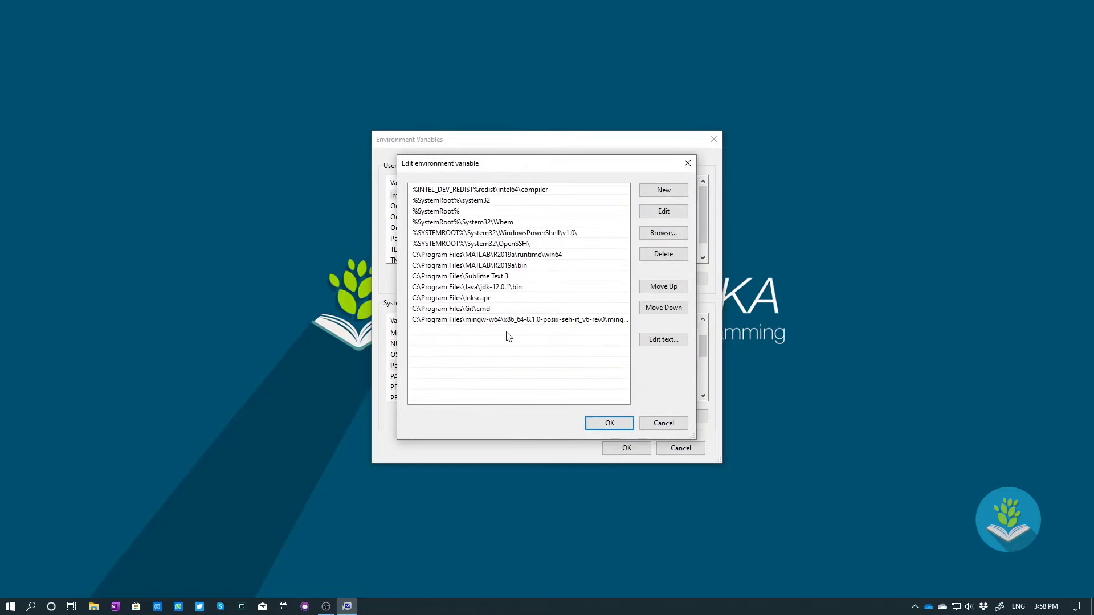
{"action": "left_click_drag", "start_coordinate": [516, 165], "coordinate": [697, 160]}
In File Explorer, open the folder C:\Program Files\Java\jdk-11.0.5\bin.
{"action": "left_click", "coordinate": [89, 609]}
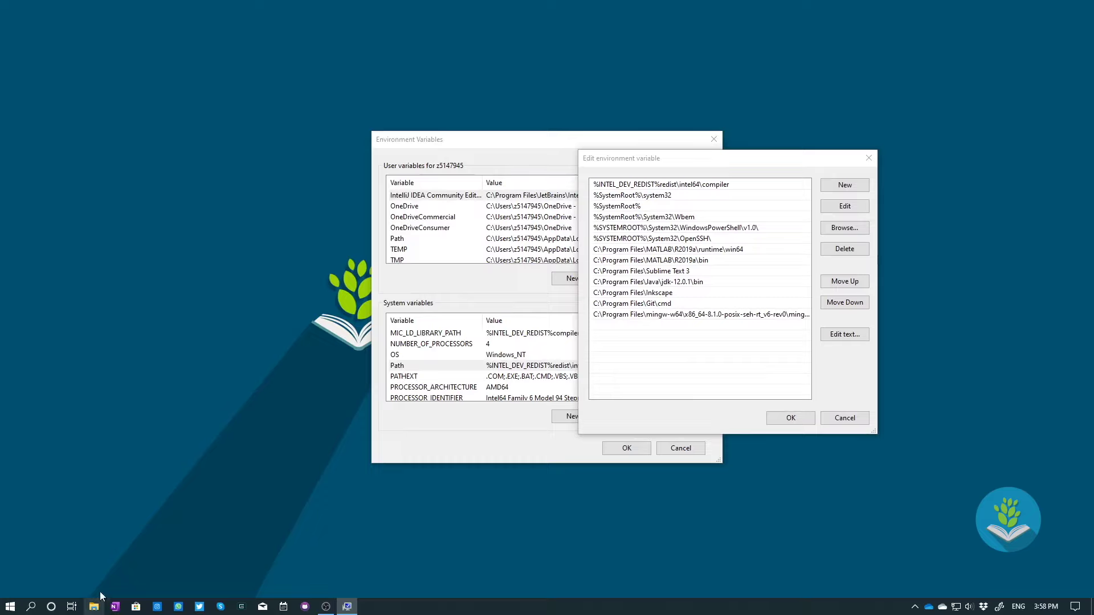
{"action": "left_click", "coordinate": [95, 606]}
{"action": "left_click_drag", "start_coordinate": [472, 50], "coordinate": [444, 129]}
{"action": "scroll", "coordinate": [166, 341], "scroll_direction": "down", "scroll_amount": 2}
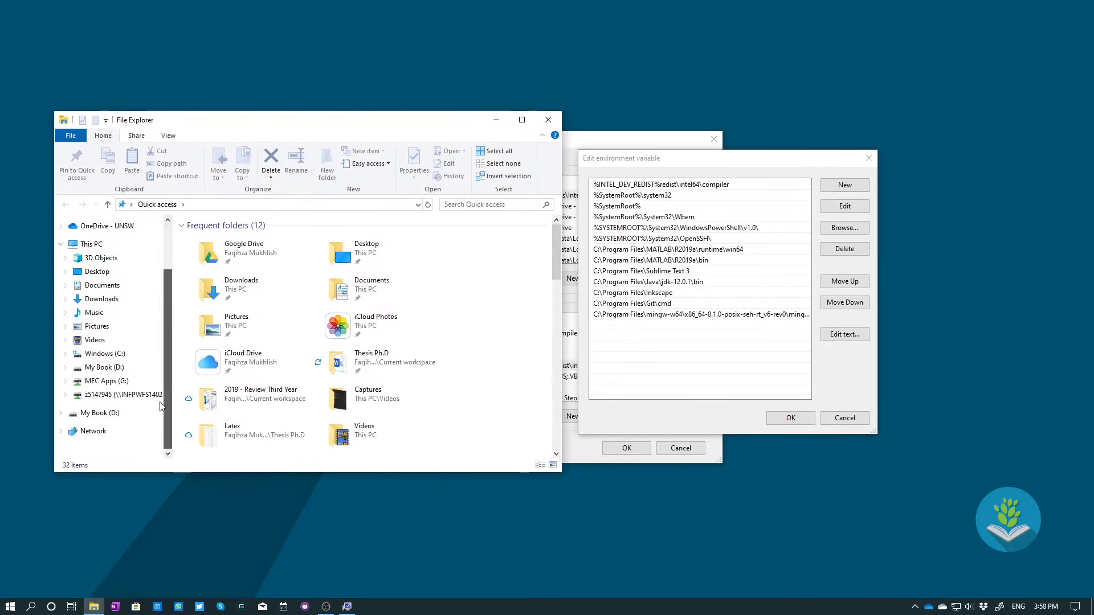
{"action": "left_click", "coordinate": [112, 359]}
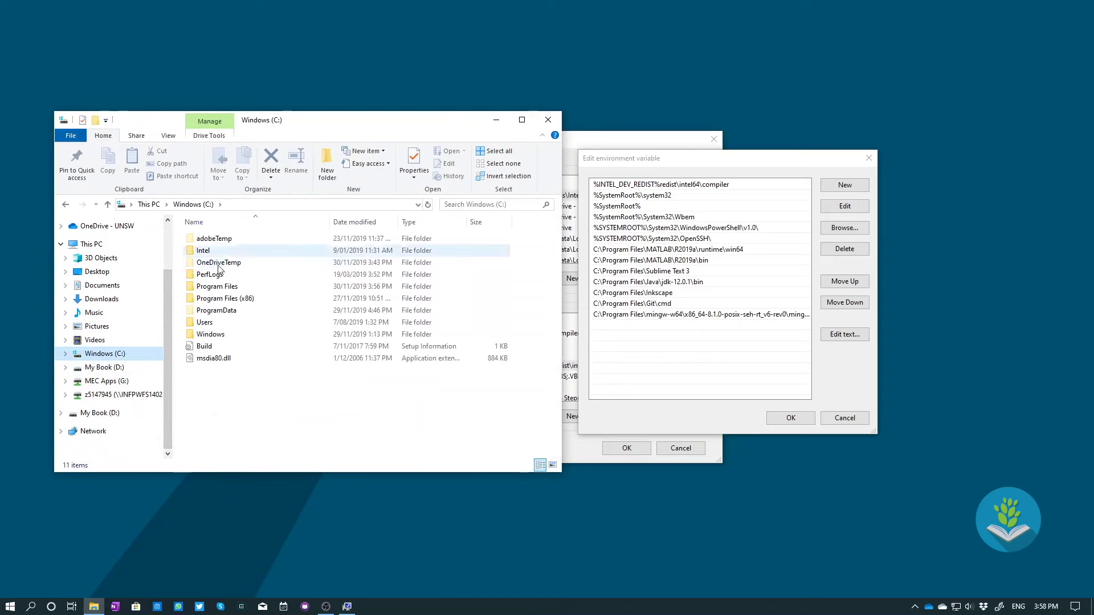
{"action": "double_click", "coordinate": [219, 289]}
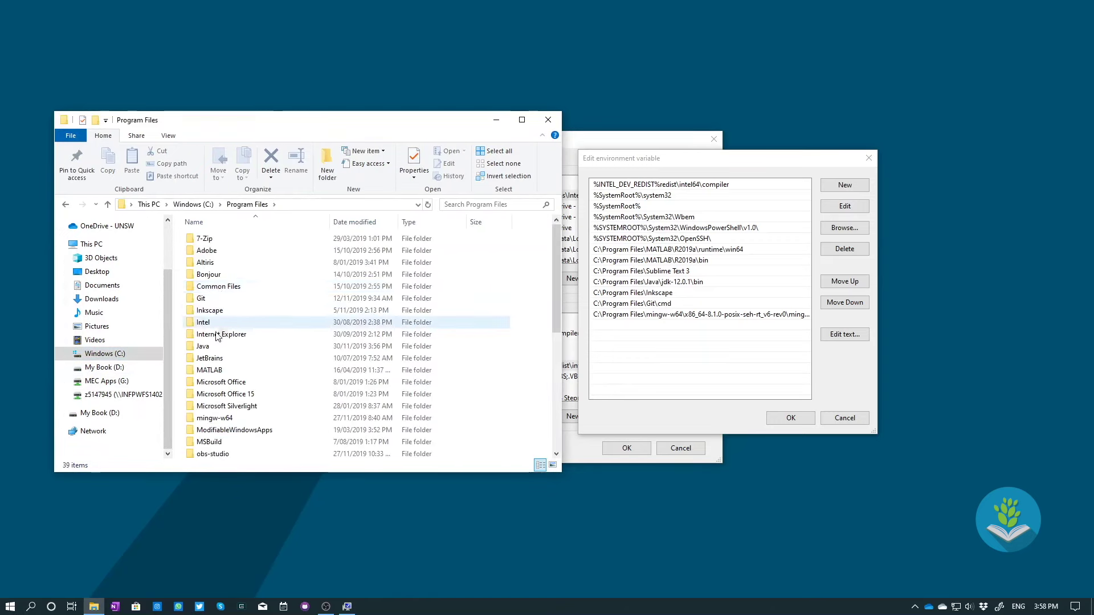
{"action": "double_click", "coordinate": [216, 349]}
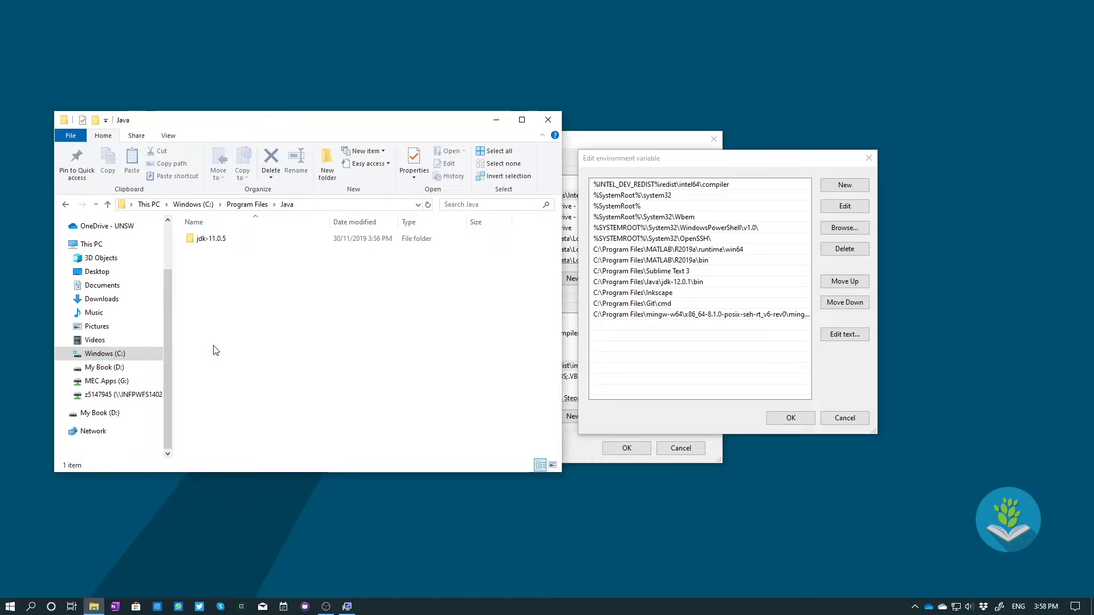
{"action": "double_click", "coordinate": [209, 242]}
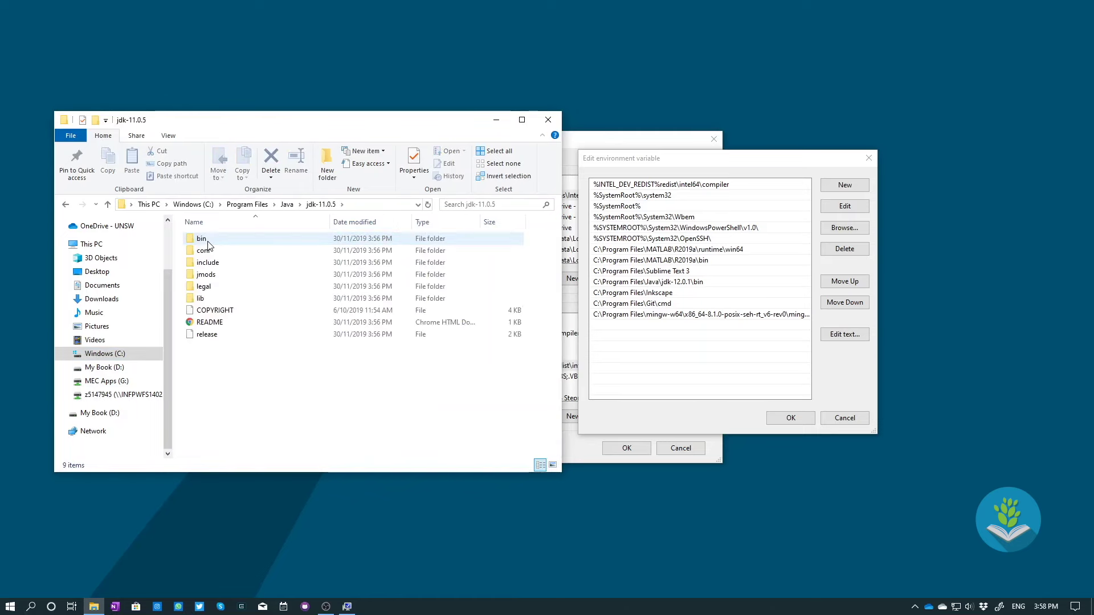
{"action": "double_click", "coordinate": [209, 243]}
Locate the java application in the bin folder and copy the folder's full path.
{"action": "scroll", "coordinate": [291, 384], "scroll_direction": "down", "scroll_amount": 20}
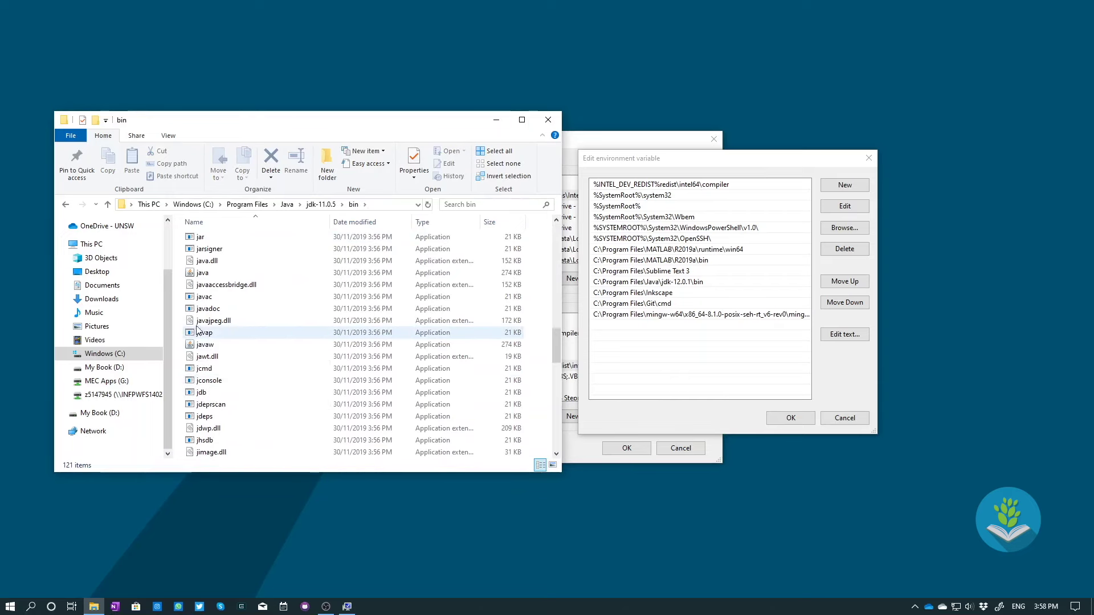
{"action": "left_click", "coordinate": [200, 275]}
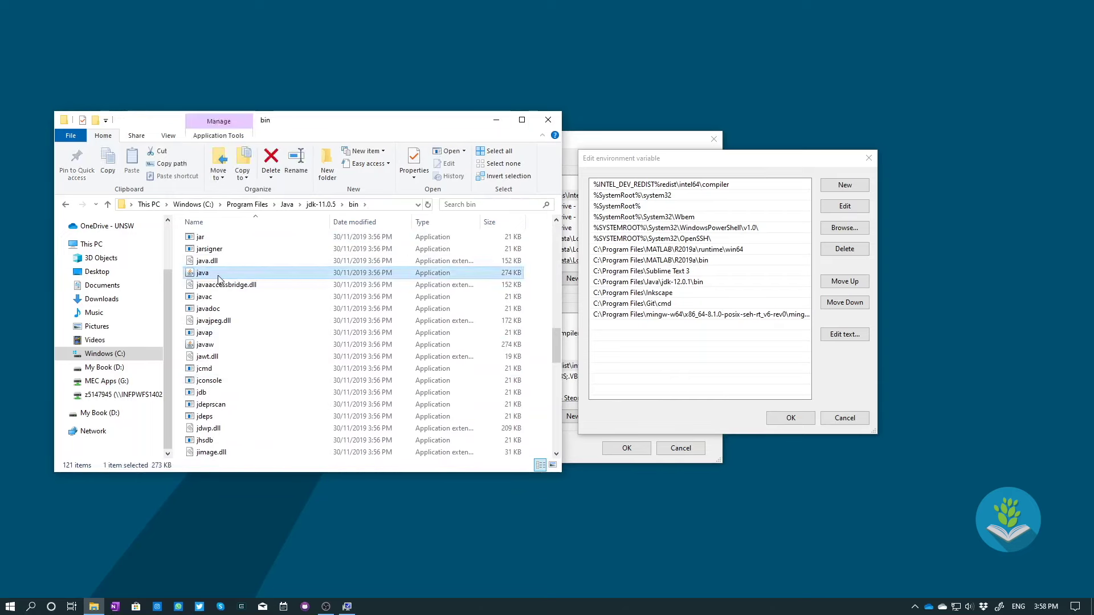
{"action": "scroll", "coordinate": [276, 384], "scroll_direction": "up", "scroll_amount": 20}
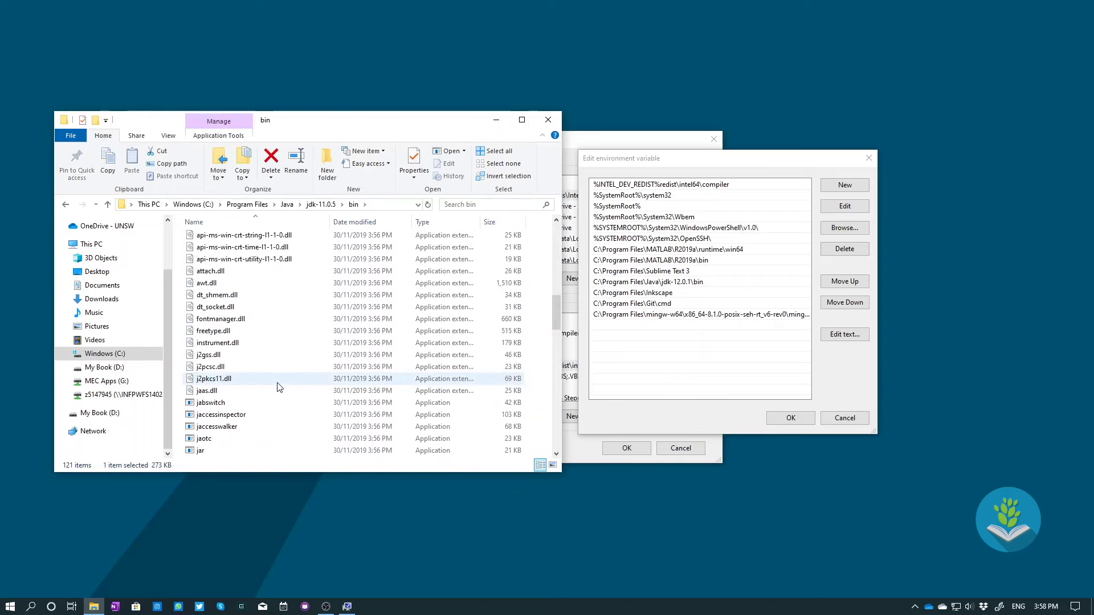
{"action": "left_click", "coordinate": [385, 204]}
{"action": "key", "text": "ctrl+c"}
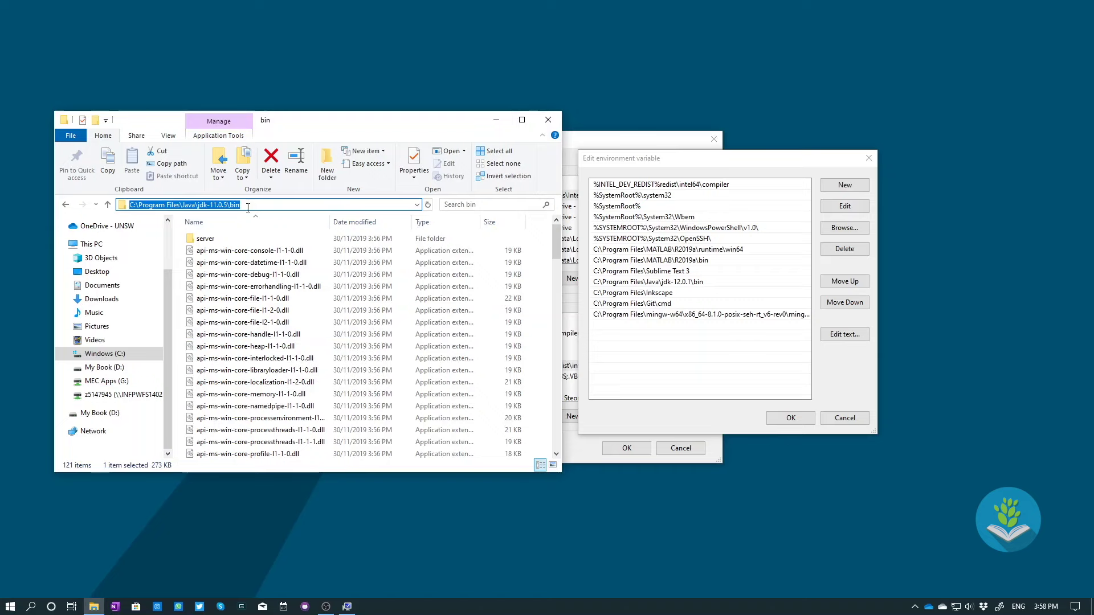
Add C:\Program Files\Java\jdk-11.0.5\bin as a new entry of the system Path variable and confirm all the open dialogs.
{"action": "left_click", "coordinate": [648, 390]}
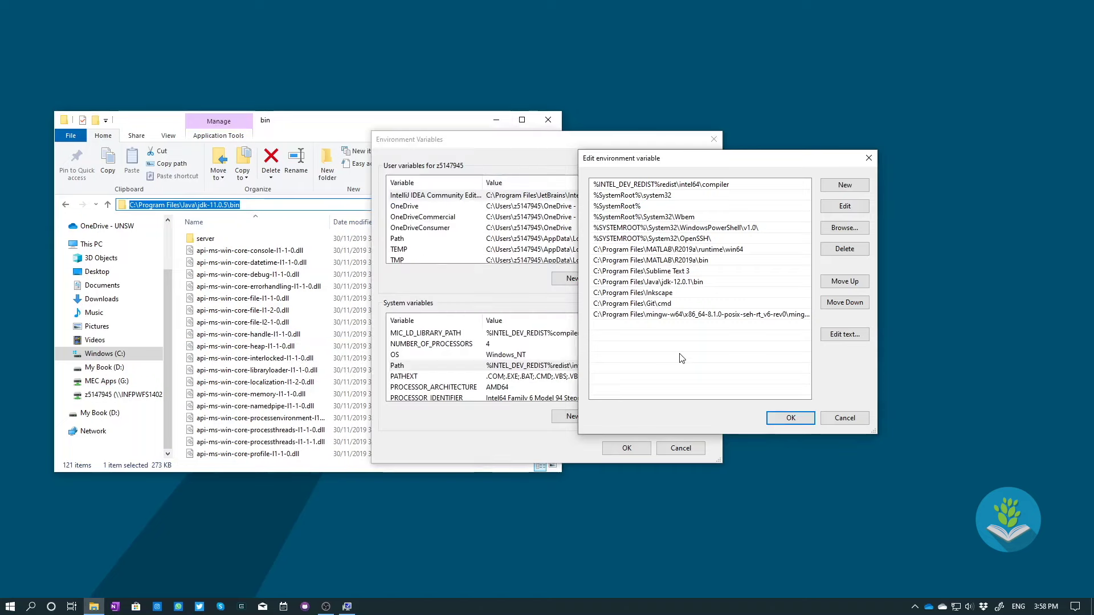
{"action": "left_click", "coordinate": [845, 185]}
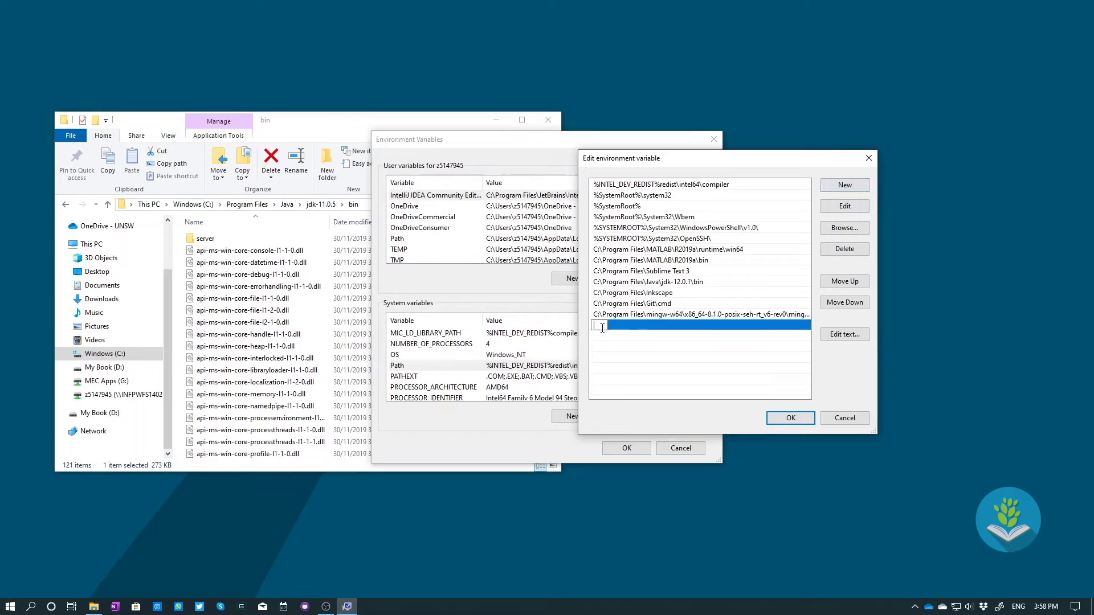
{"action": "key", "text": "ctrl+v"}
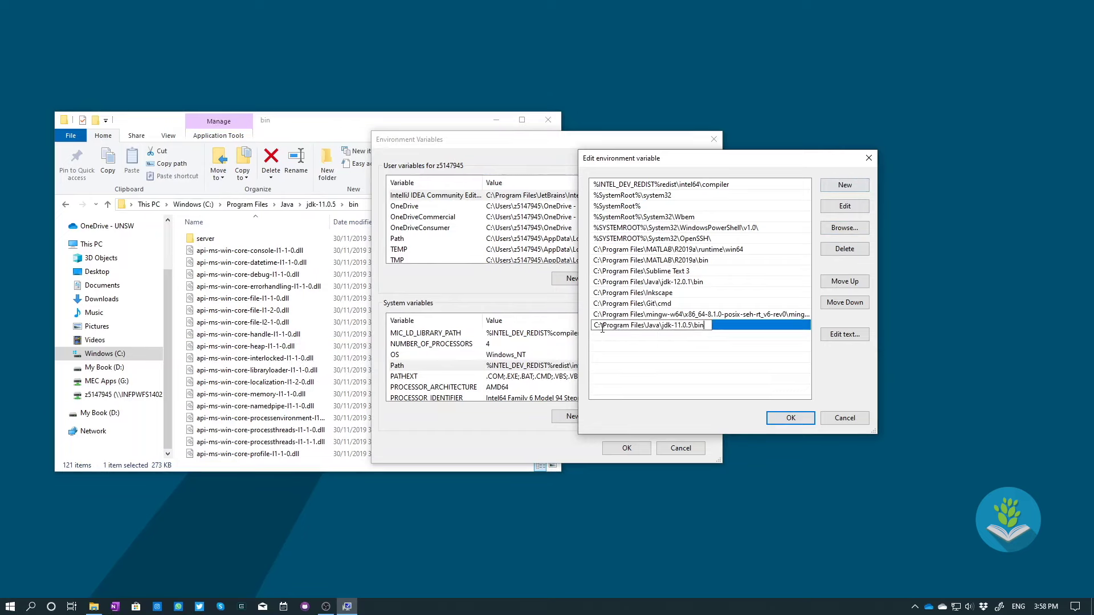
{"action": "left_click", "coordinate": [790, 418]}
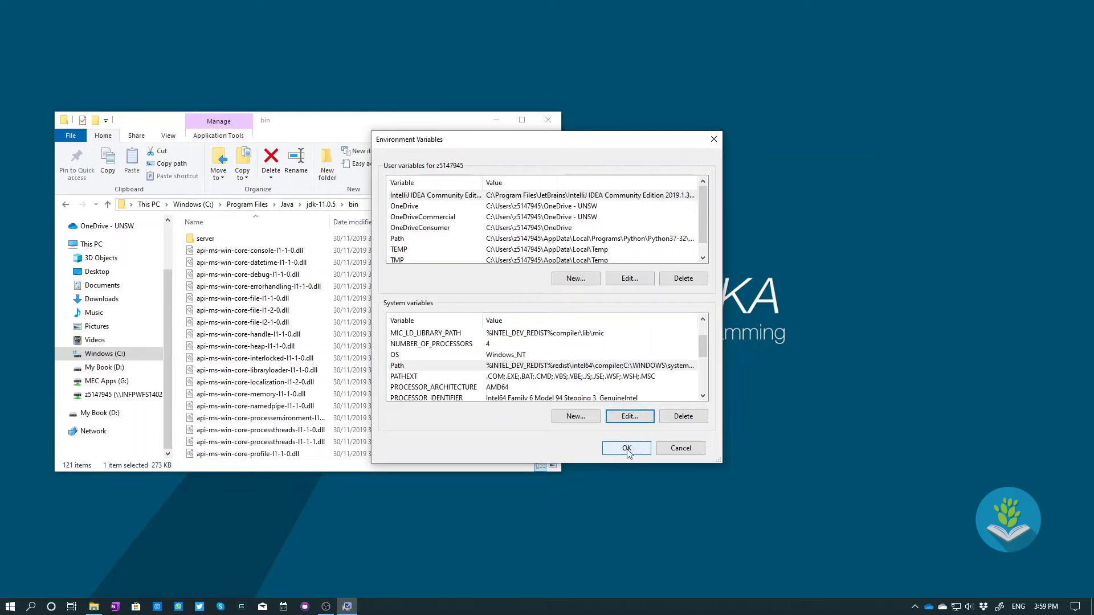
{"action": "left_click", "coordinate": [627, 448]}
{"action": "left_click", "coordinate": [532, 402]}
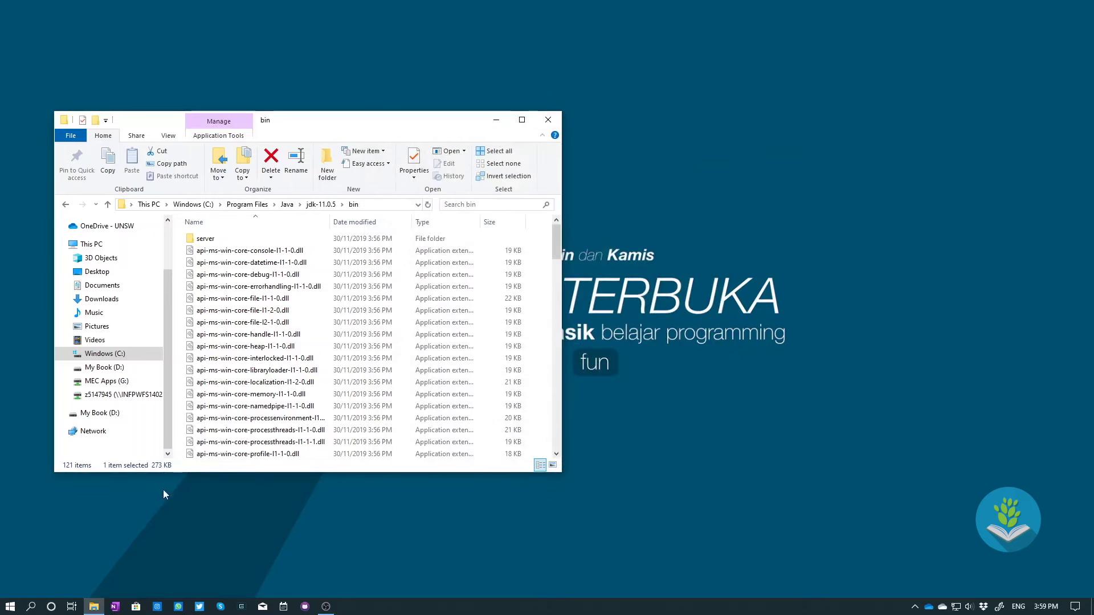
Open Command Prompt and check the installed Java runtime with the command java --version.
{"action": "left_click", "coordinate": [10, 607]}
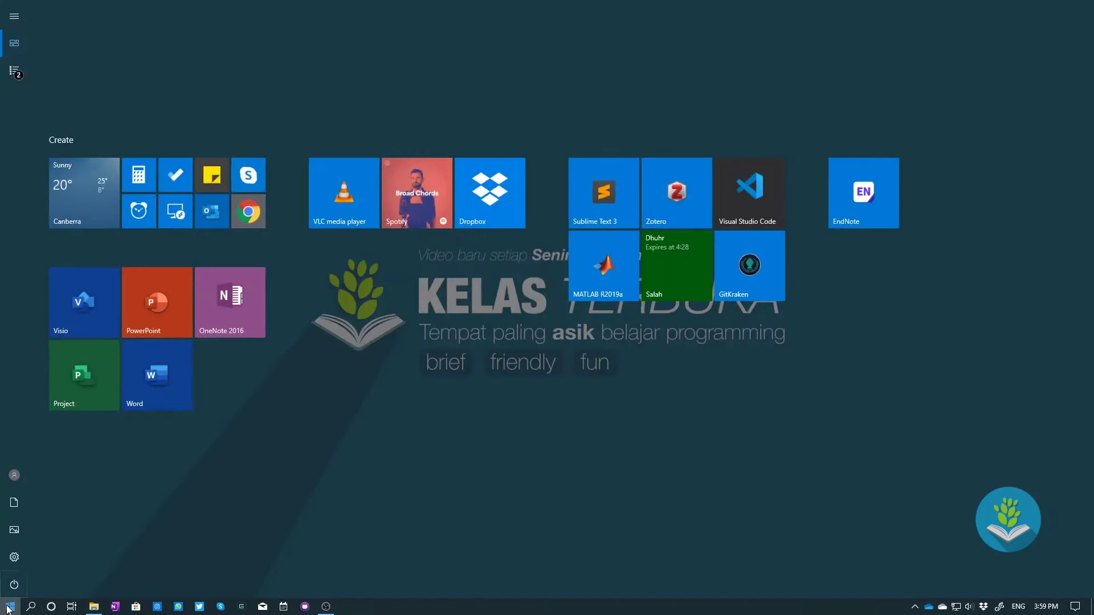
{"action": "type", "text": "cmd"}
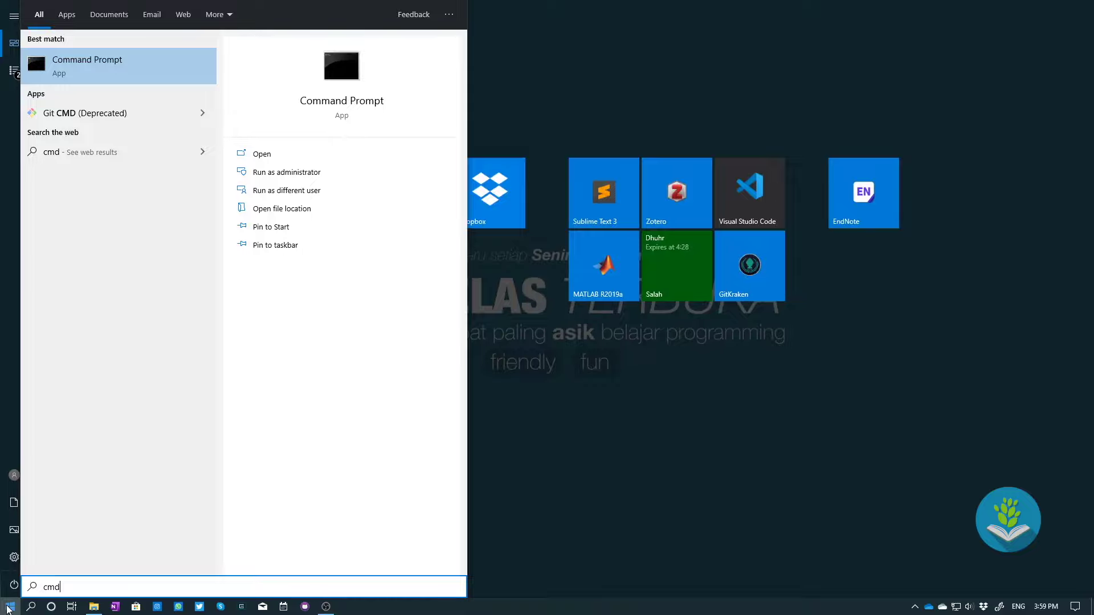
{"action": "key", "text": "Return"}
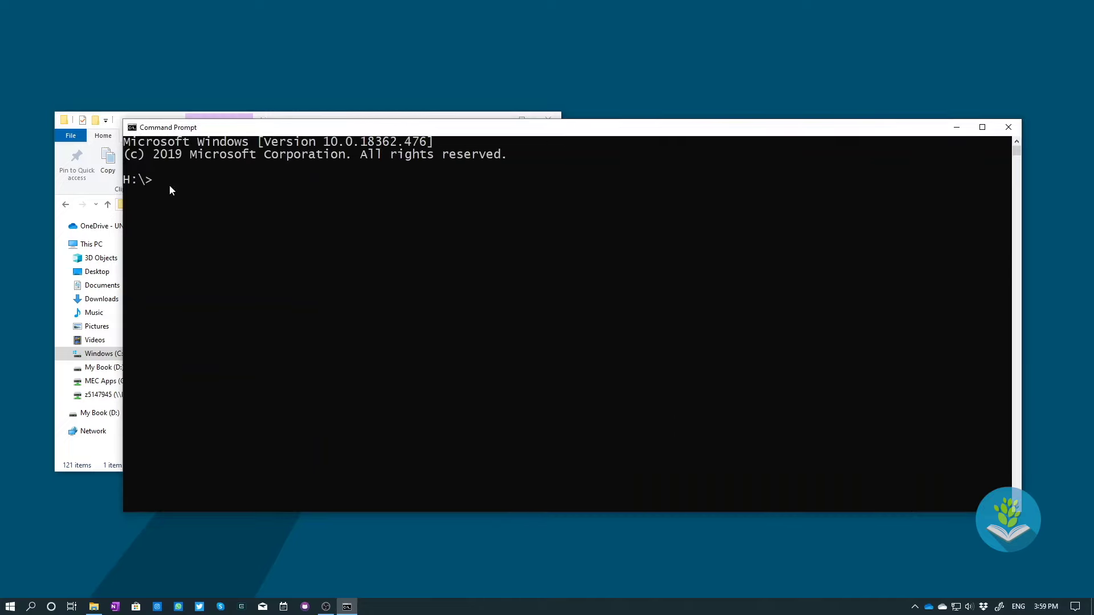
{"action": "left_click", "coordinate": [156, 180]}
{"action": "type", "text": "java --version"}
{"action": "key", "text": "Return"}
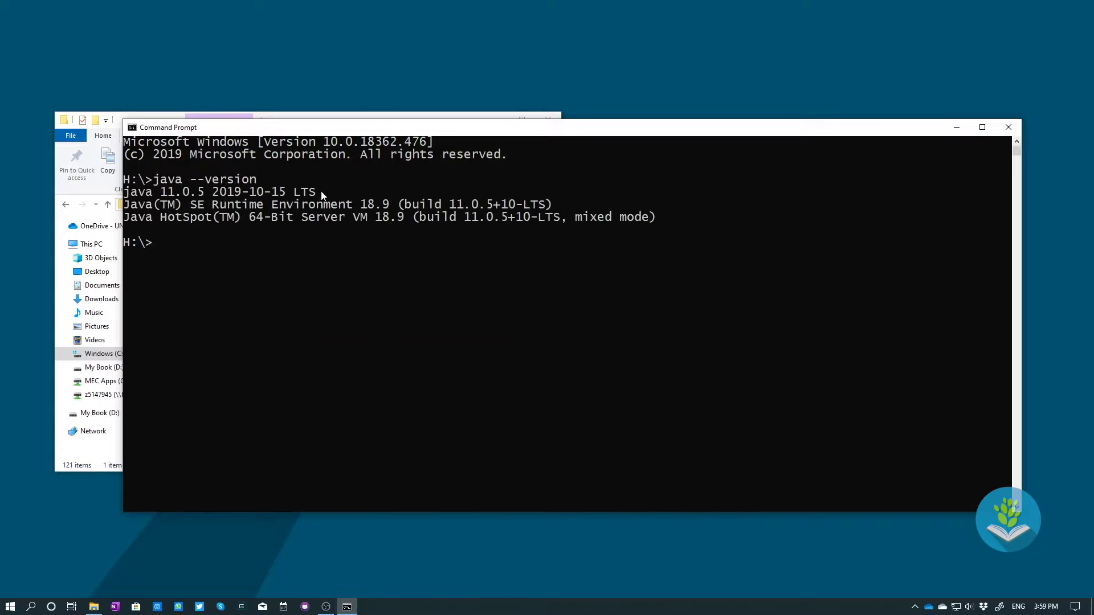
{"action": "left_click_drag", "start_coordinate": [324, 194], "coordinate": [130, 196]}
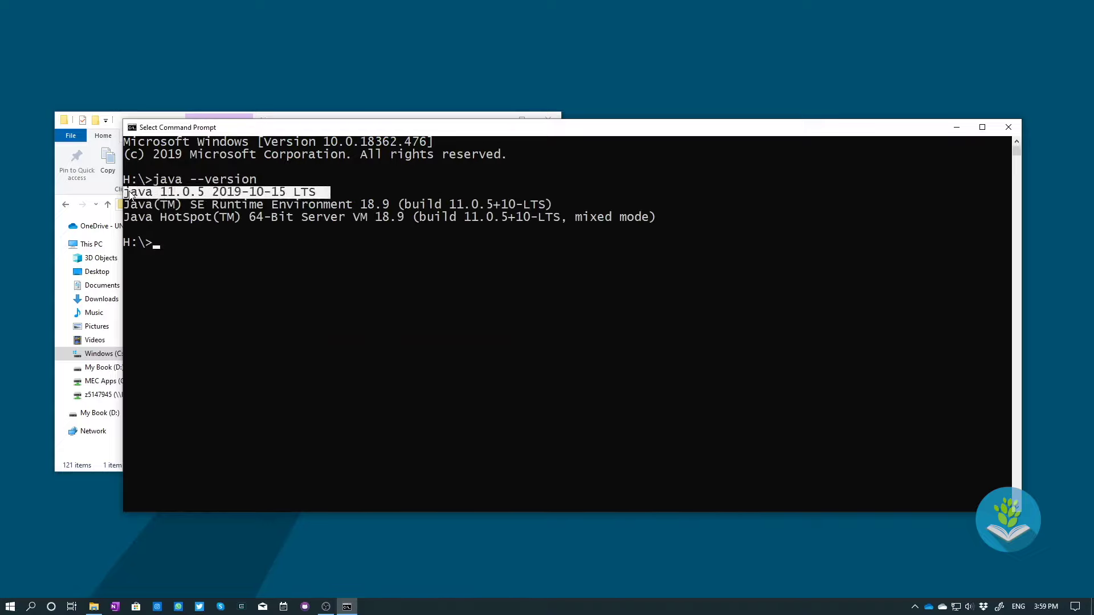
{"action": "left_click", "coordinate": [192, 244]}
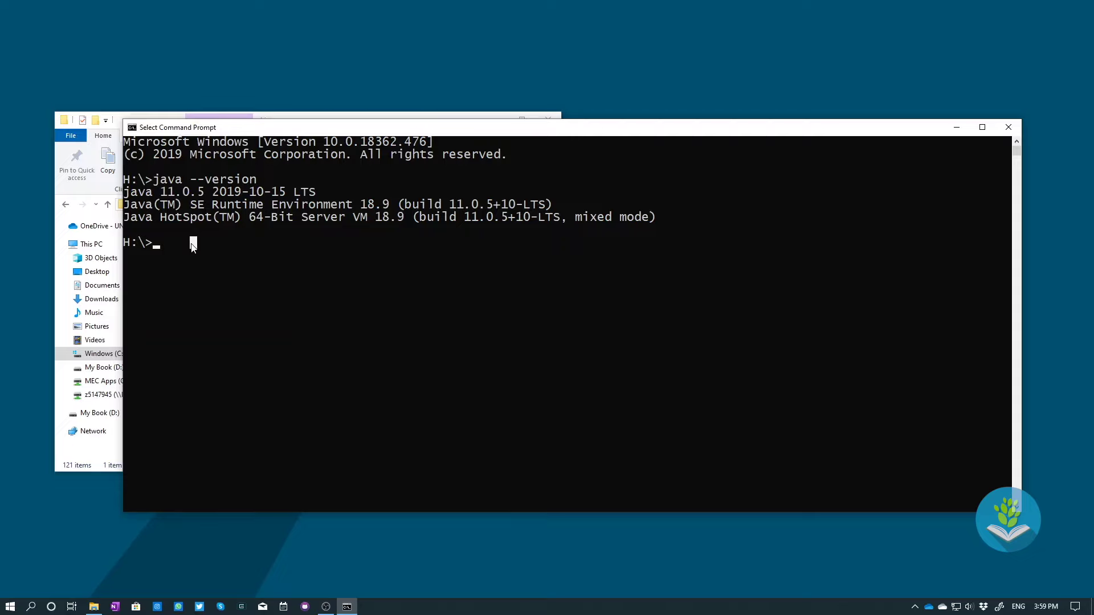
Check the Java compiler with javac --version, compare it with the runtime version, and close the Command Prompt and File Explorer windows.
{"action": "type", "text": "javac --version"}
{"action": "key", "text": "Return"}
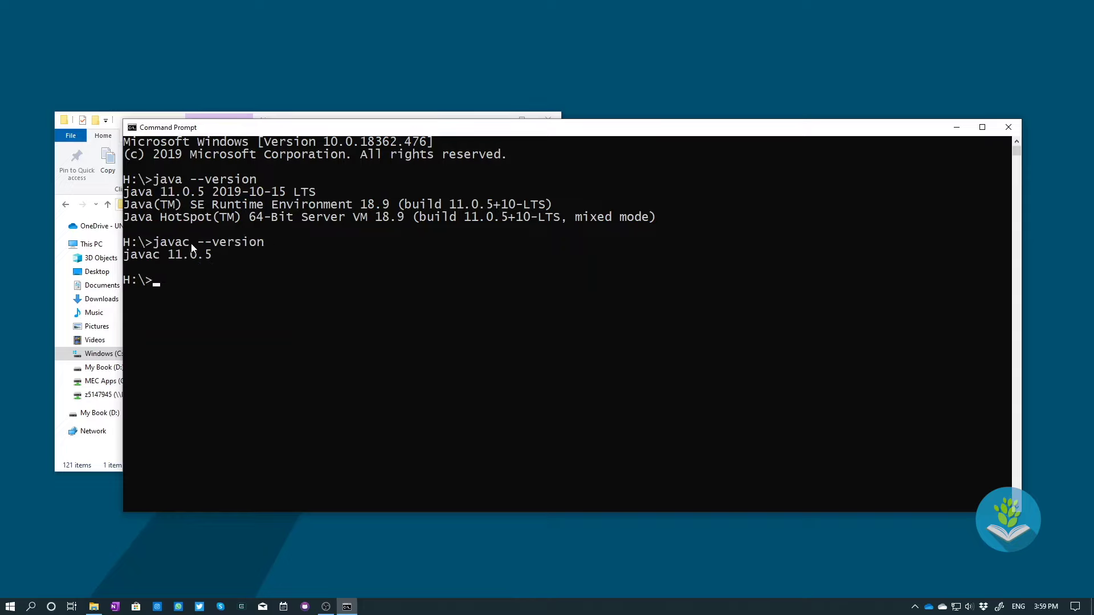
{"action": "left_click_drag", "start_coordinate": [216, 254], "coordinate": [124, 260]}
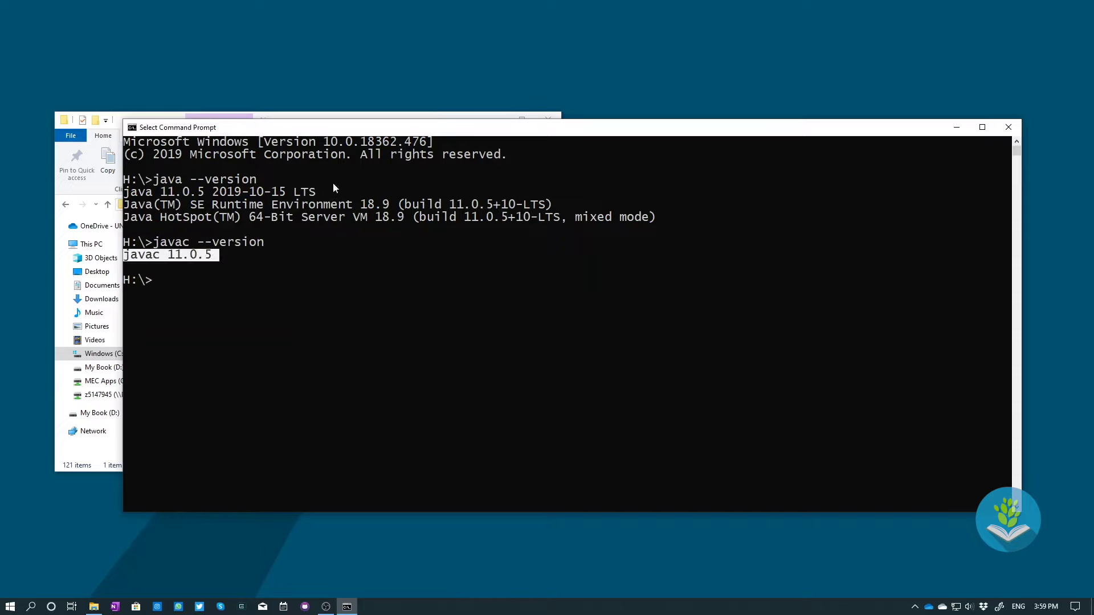
{"action": "left_click_drag", "start_coordinate": [334, 190], "coordinate": [125, 193]}
{"action": "left_click", "coordinate": [289, 316]}
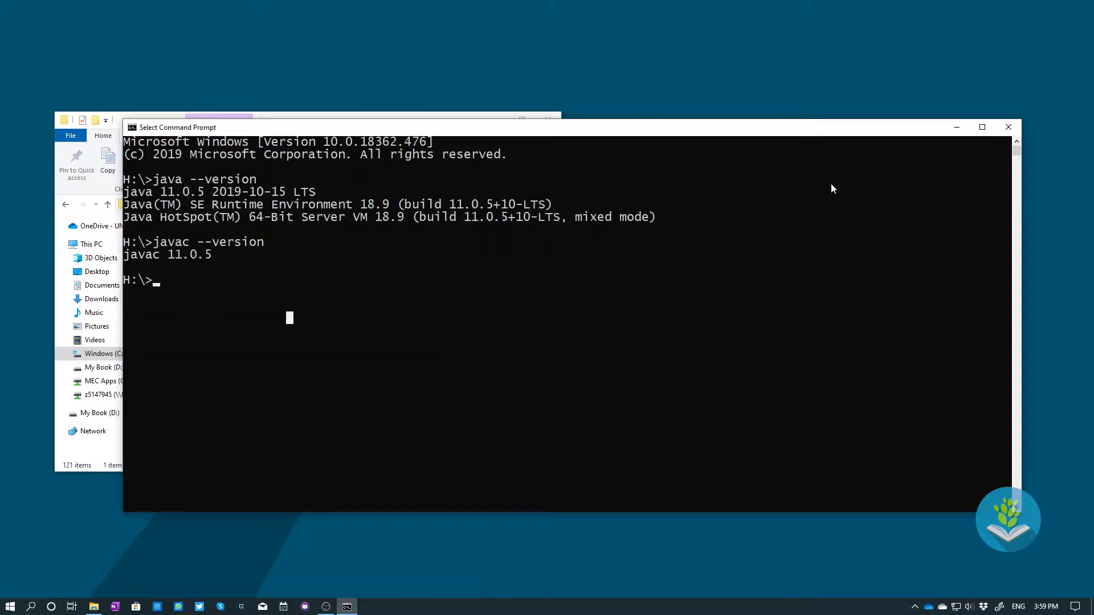
{"action": "left_click", "coordinate": [1005, 128]}
{"action": "left_click", "coordinate": [548, 119]}
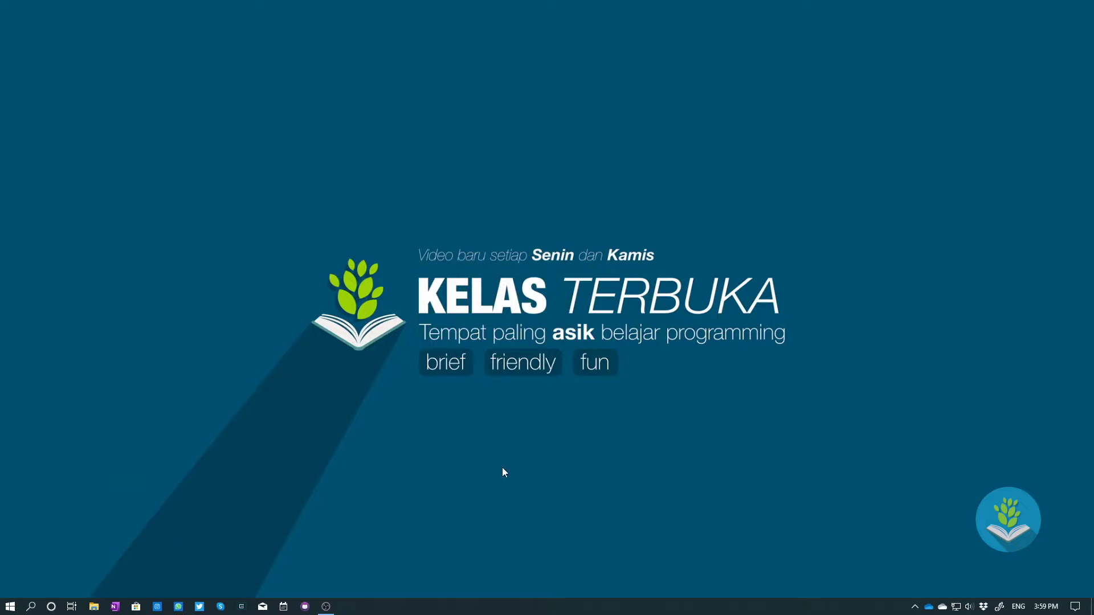
Switch to Chrome and search Google for "visual studio code".
{"action": "left_click", "coordinate": [10, 607]}
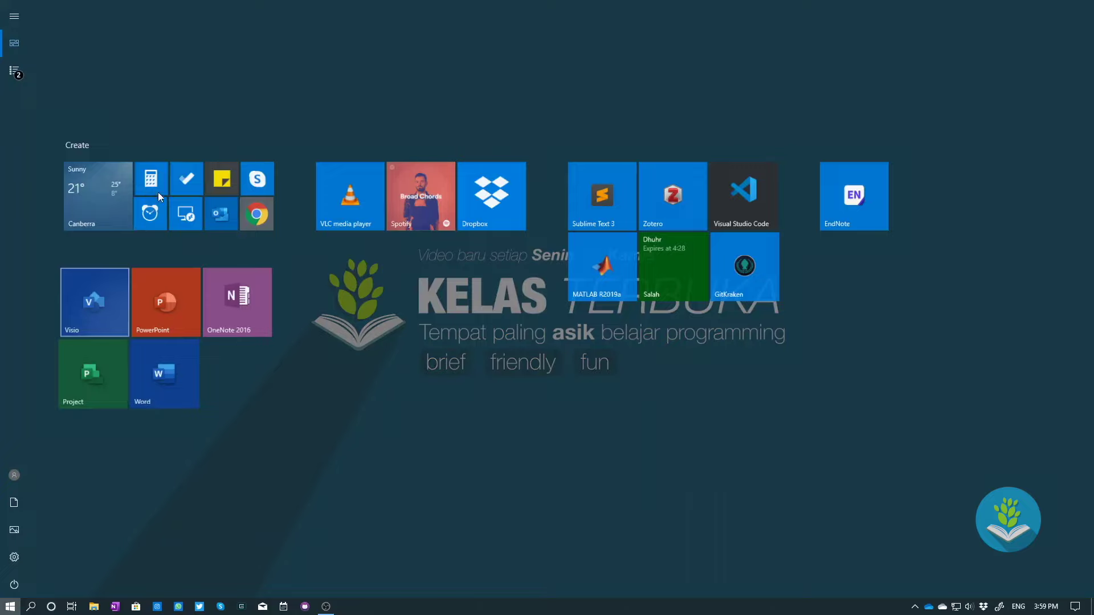
{"action": "left_click", "coordinate": [250, 212]}
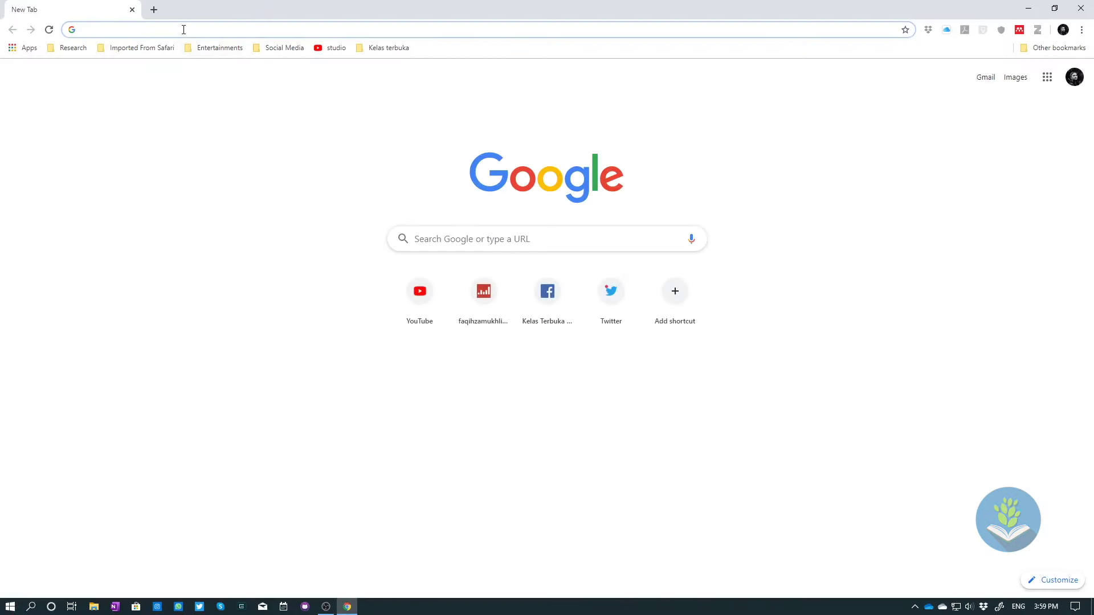
{"action": "type", "text": "visual "}
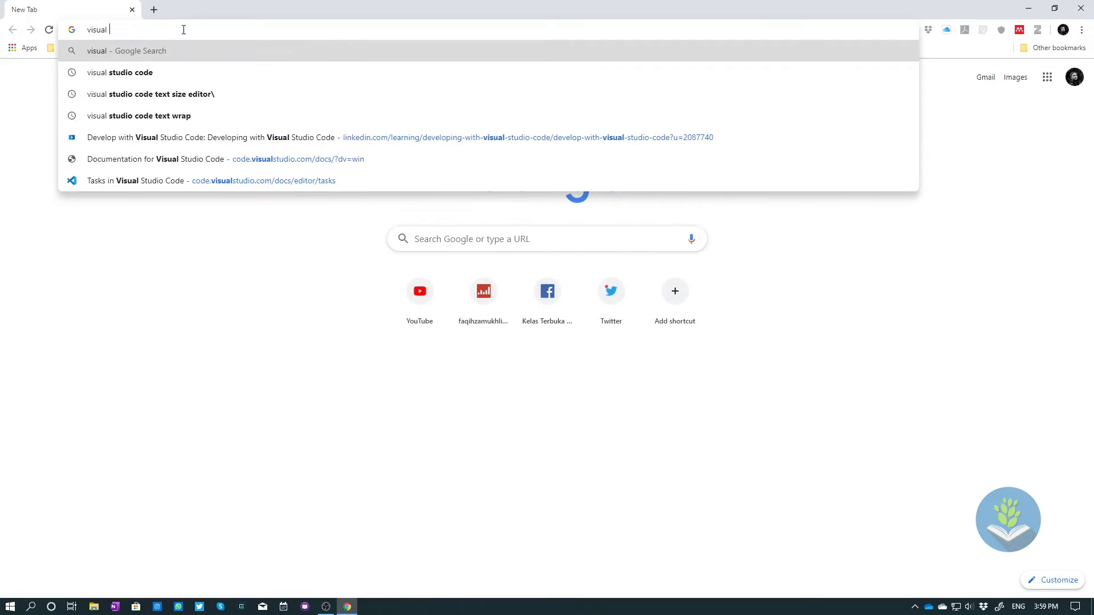
{"action": "type", "text": "studio code"}
{"action": "key", "text": "Return"}
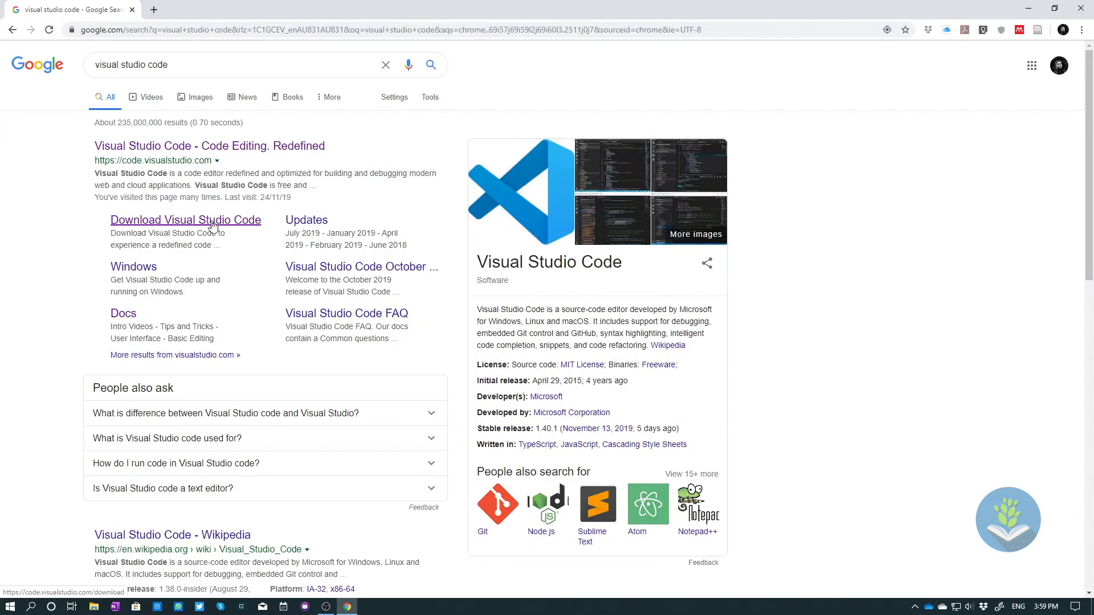
Download the Windows installer of Visual Studio Code from its official site and save it in the Downloads folder.
{"action": "left_click", "coordinate": [212, 224]}
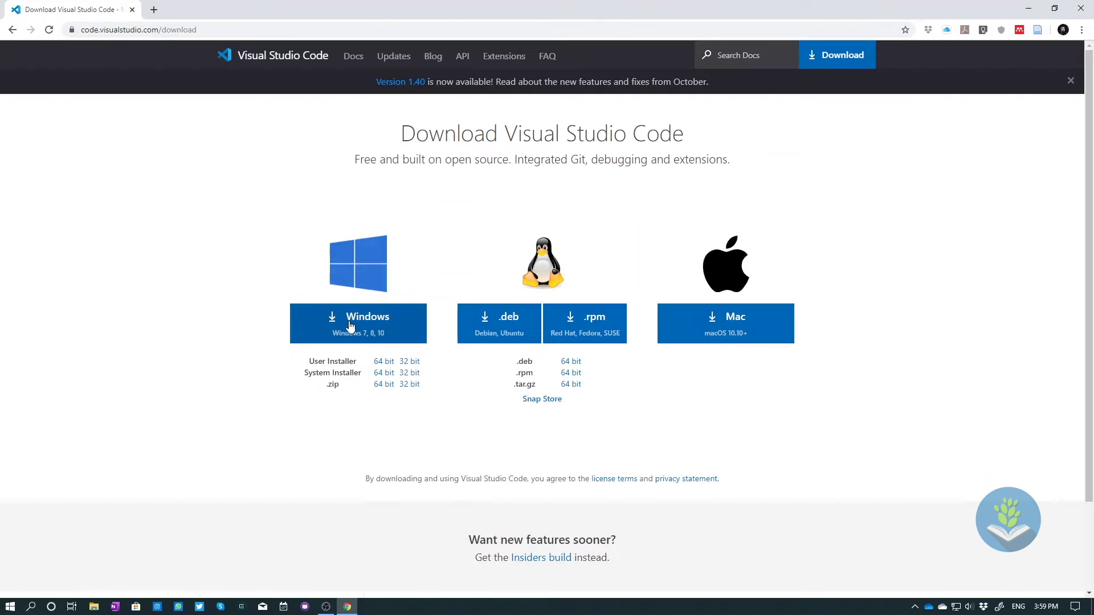
{"action": "left_click", "coordinate": [351, 326]}
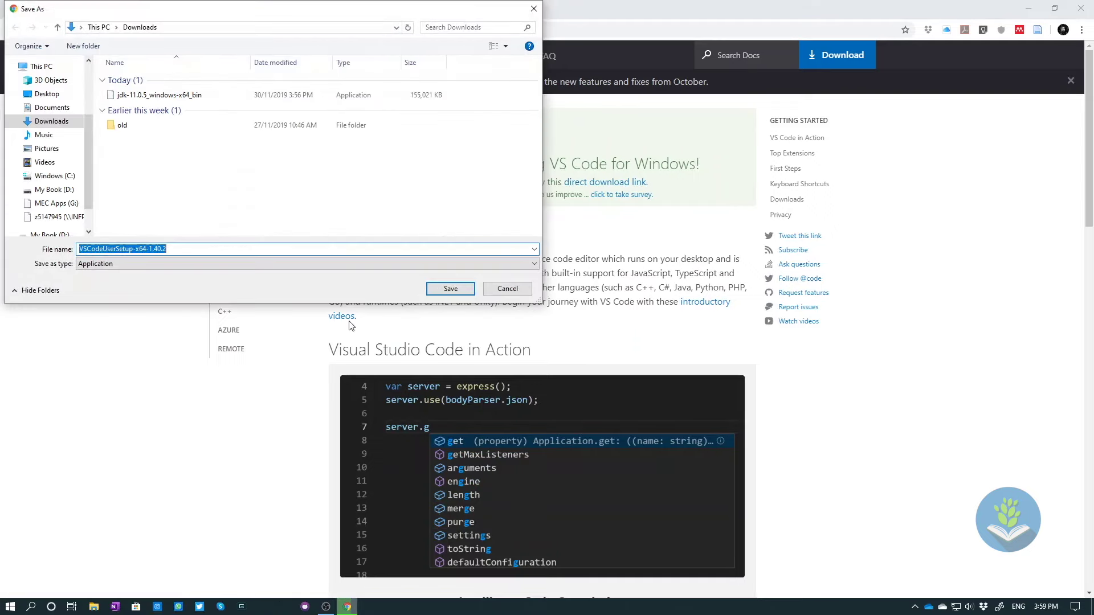
{"action": "left_click", "coordinate": [450, 289]}
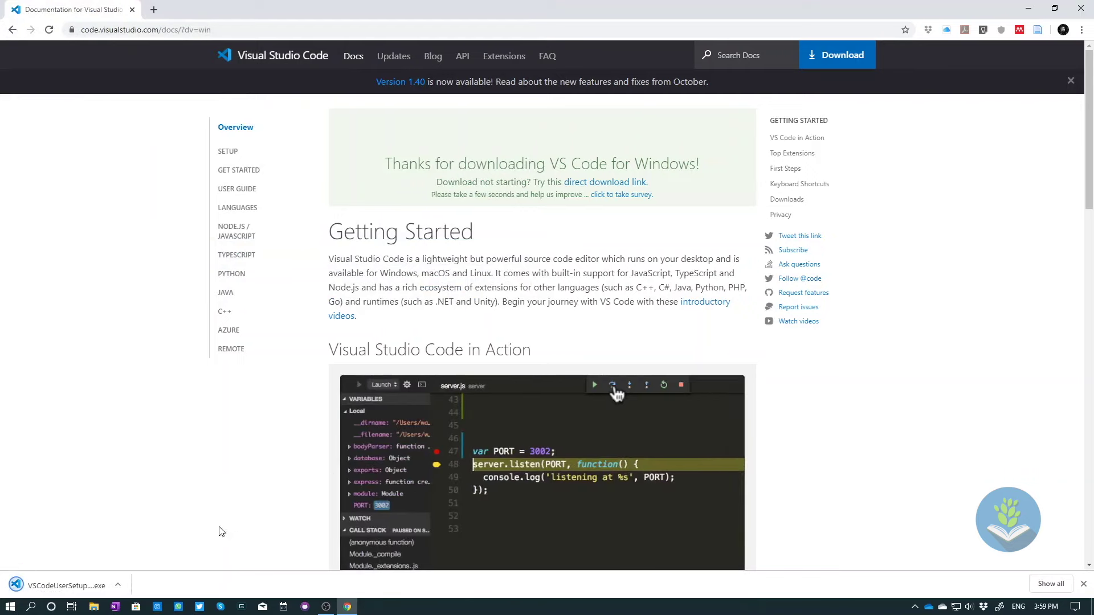
Run the downloaded Visual Studio Code setup, close Chrome, accept the license, install with the default additional tasks, and finish by launching the program.
{"action": "left_click", "coordinate": [62, 585]}
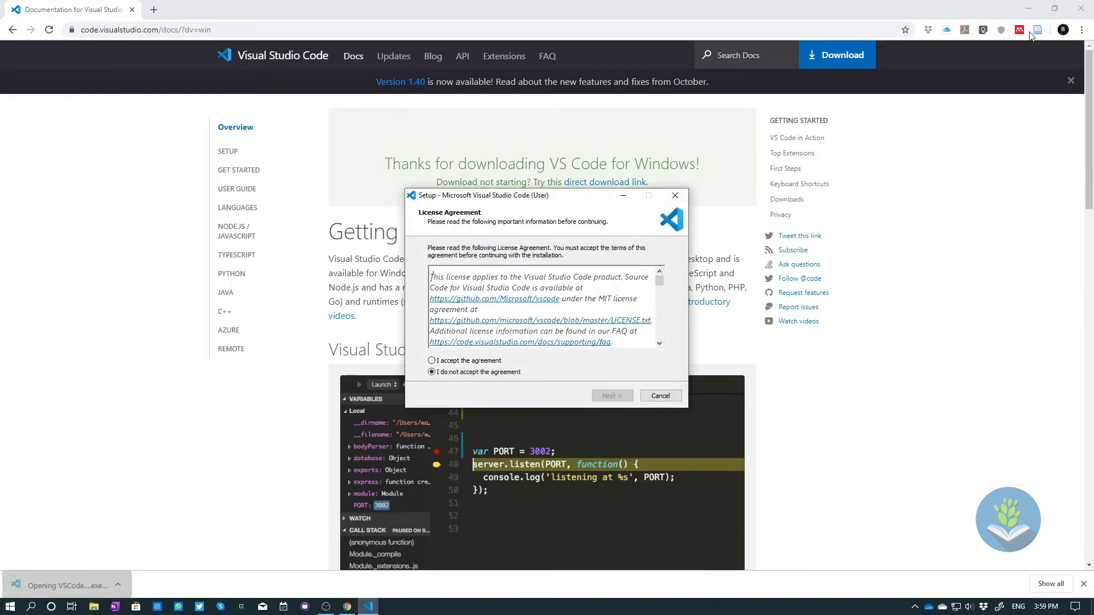
{"action": "left_click", "coordinate": [1081, 9]}
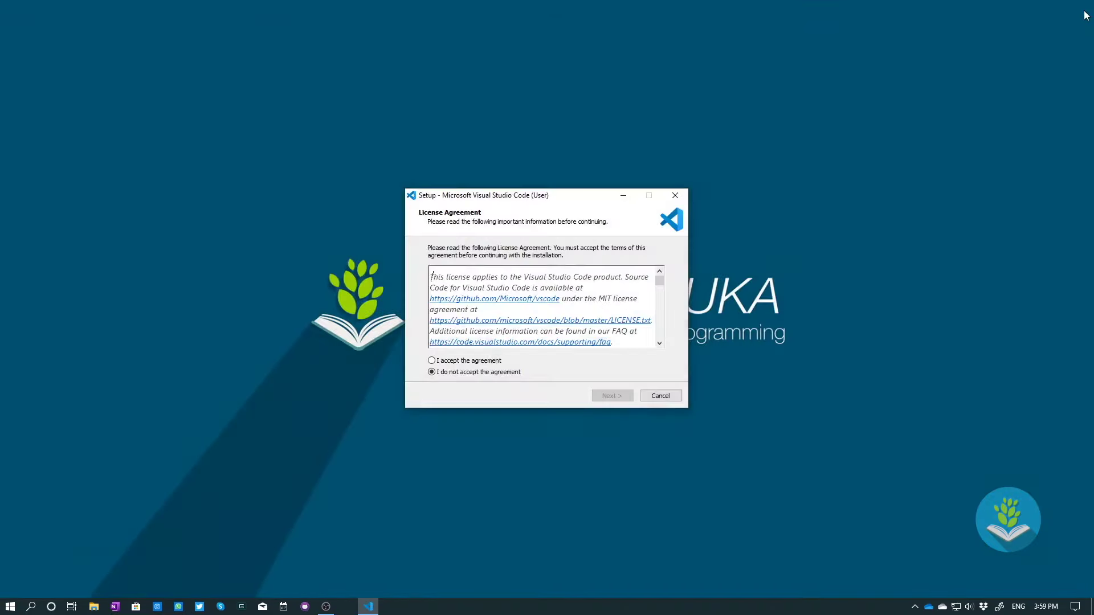
{"action": "left_click", "coordinate": [458, 361]}
{"action": "left_click", "coordinate": [602, 399]}
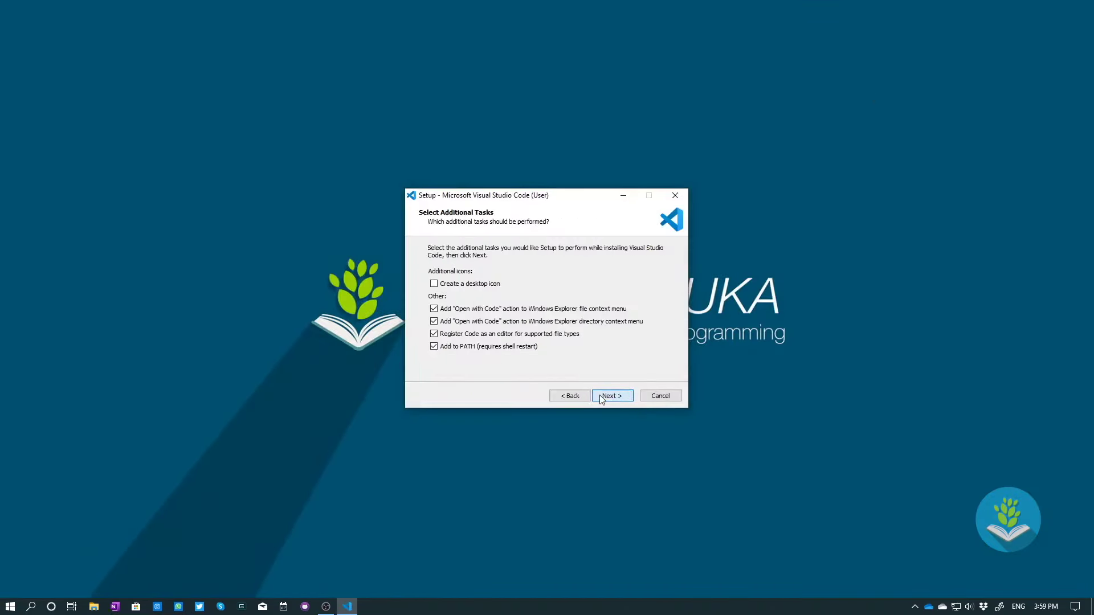
{"action": "left_click", "coordinate": [601, 397]}
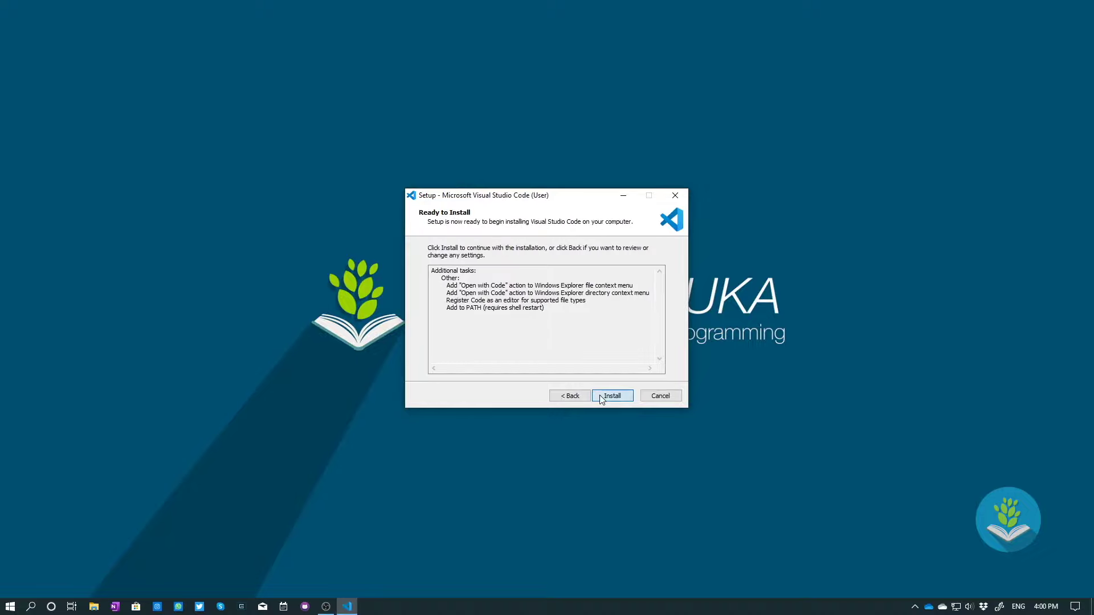
{"action": "left_click", "coordinate": [599, 396]}
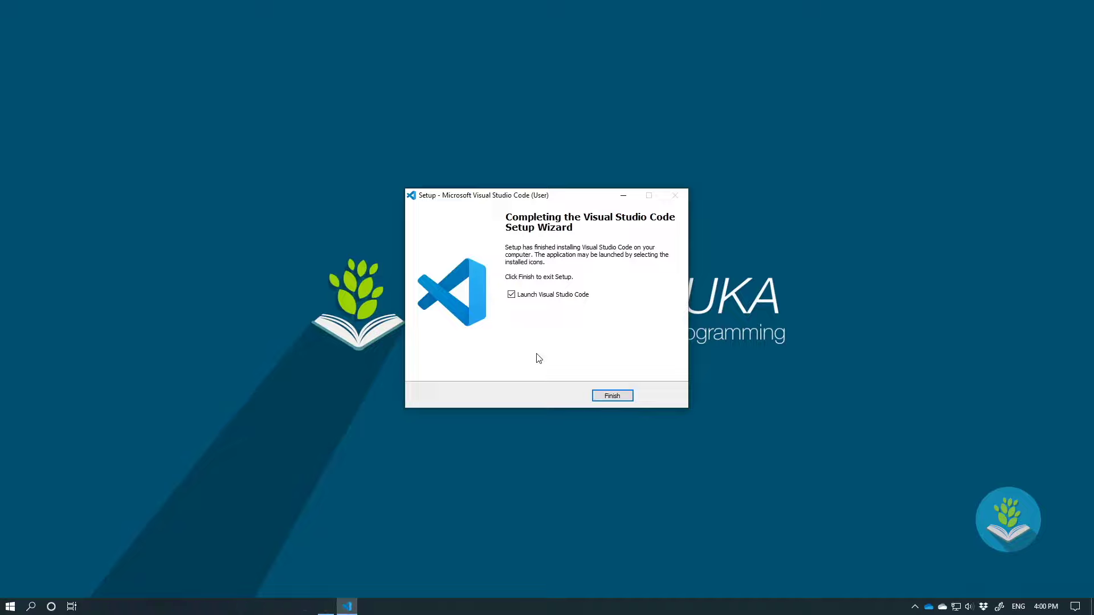
{"action": "left_click", "coordinate": [613, 396]}
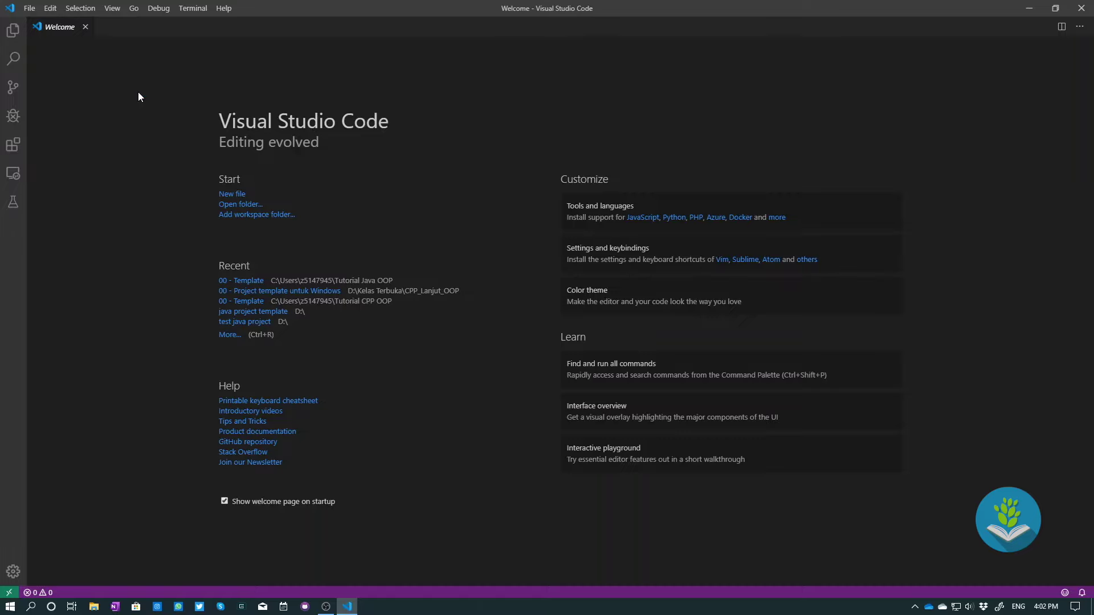
Find the Java Extension Pack from Microsoft by searching the extensions for "java", install it, and close all the editor pages.
{"action": "left_click", "coordinate": [12, 146]}
{"action": "key", "text": "ctrl+w"}
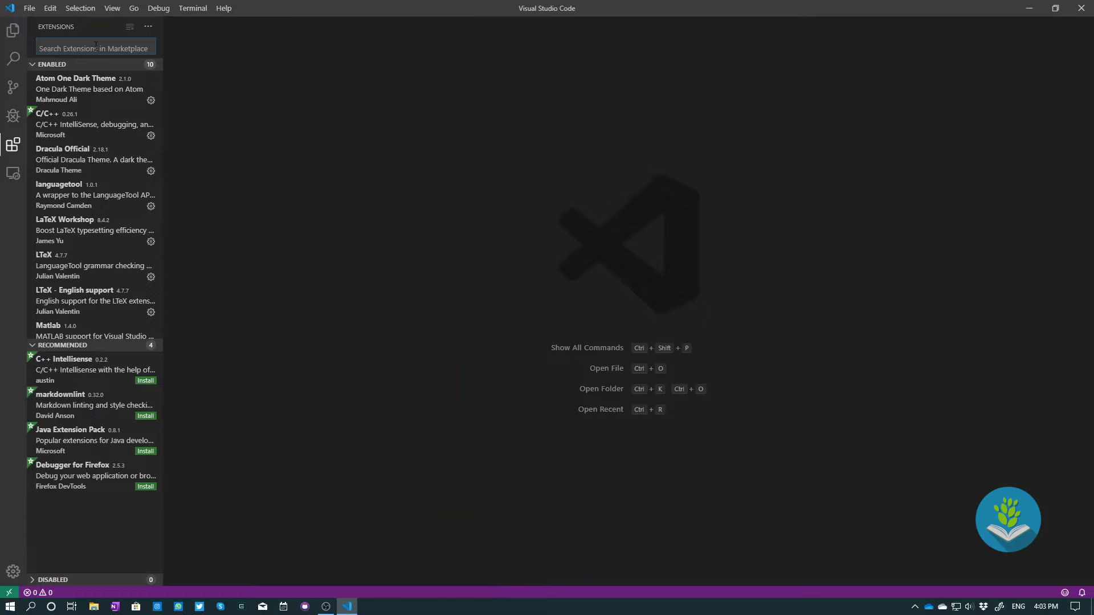
{"action": "type", "text": "java"}
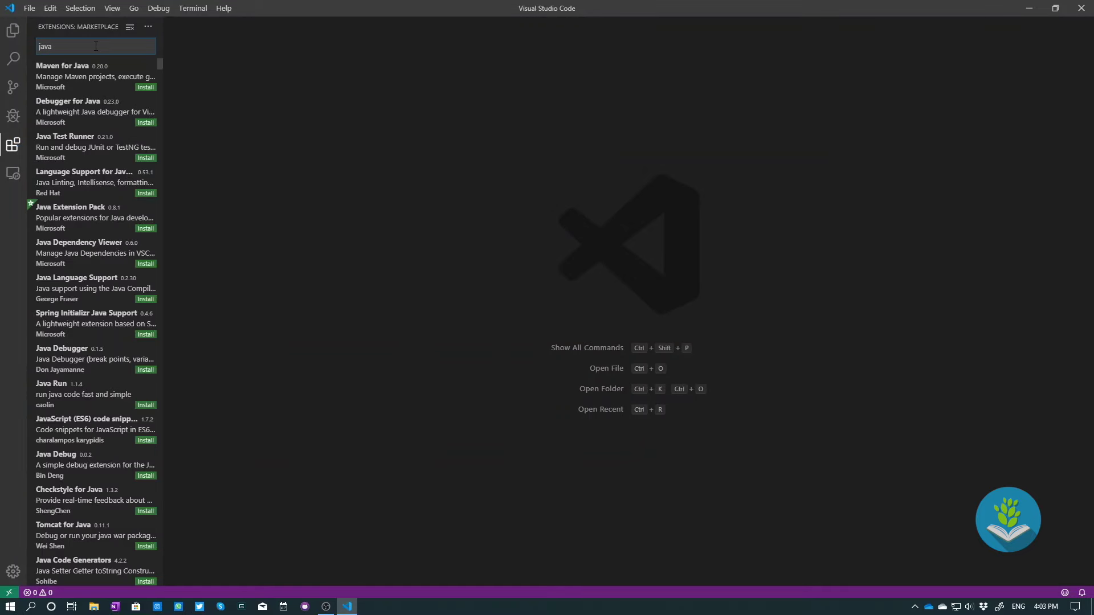
{"action": "left_click", "coordinate": [111, 220]}
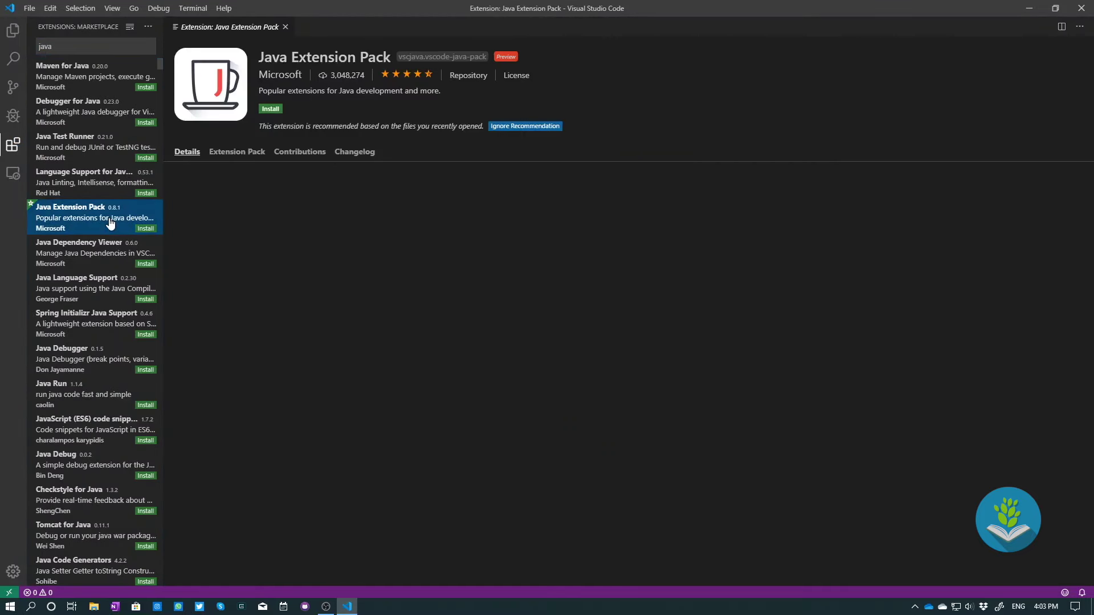
{"action": "left_click", "coordinate": [270, 109]}
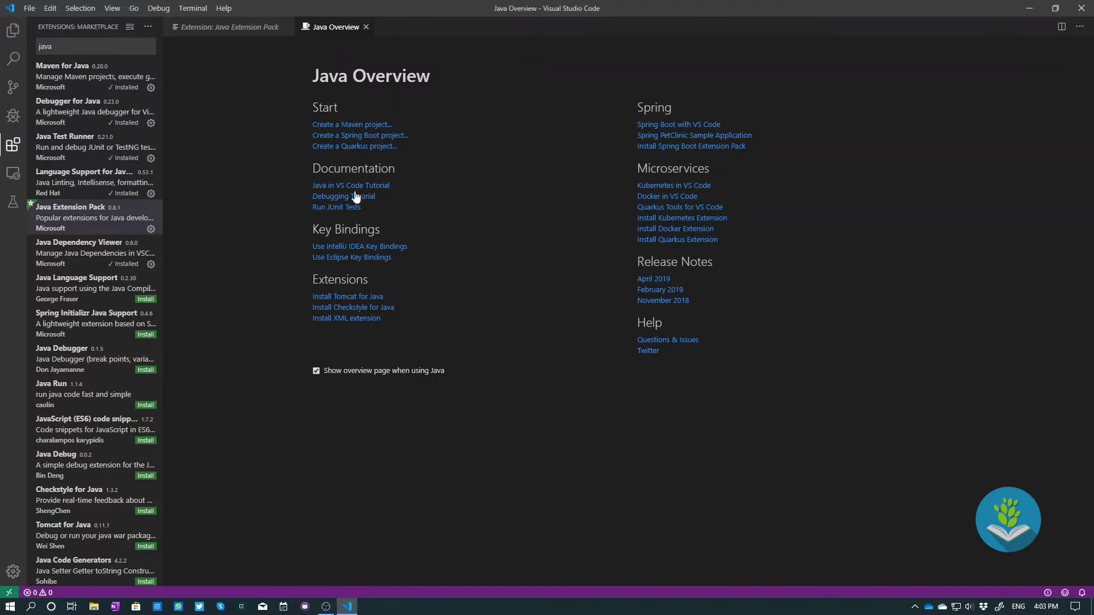
{"action": "left_click", "coordinate": [366, 27]}
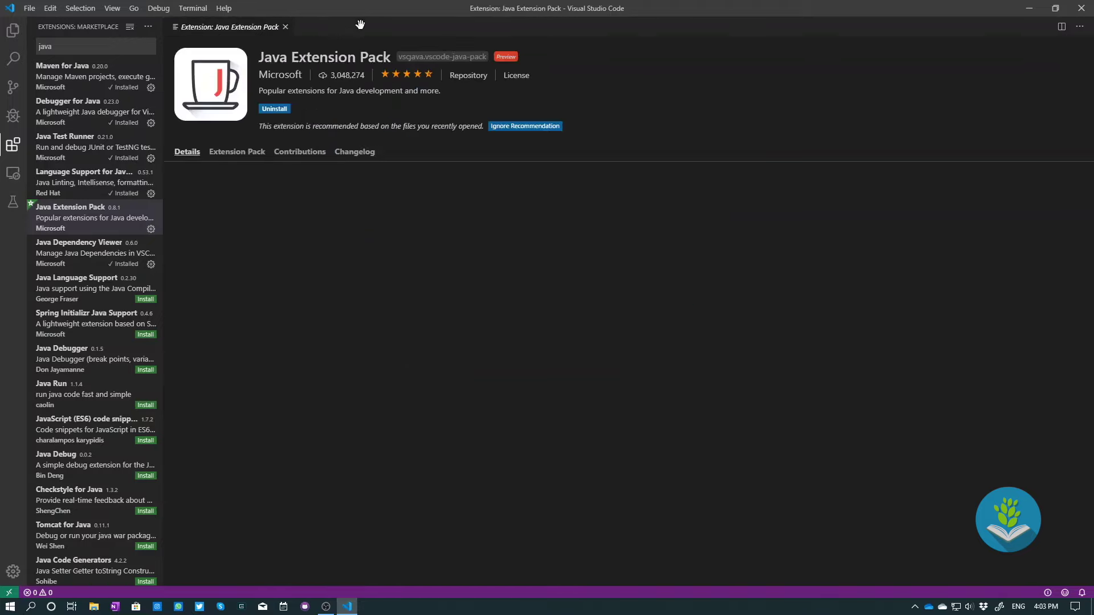
{"action": "left_click", "coordinate": [285, 27]}
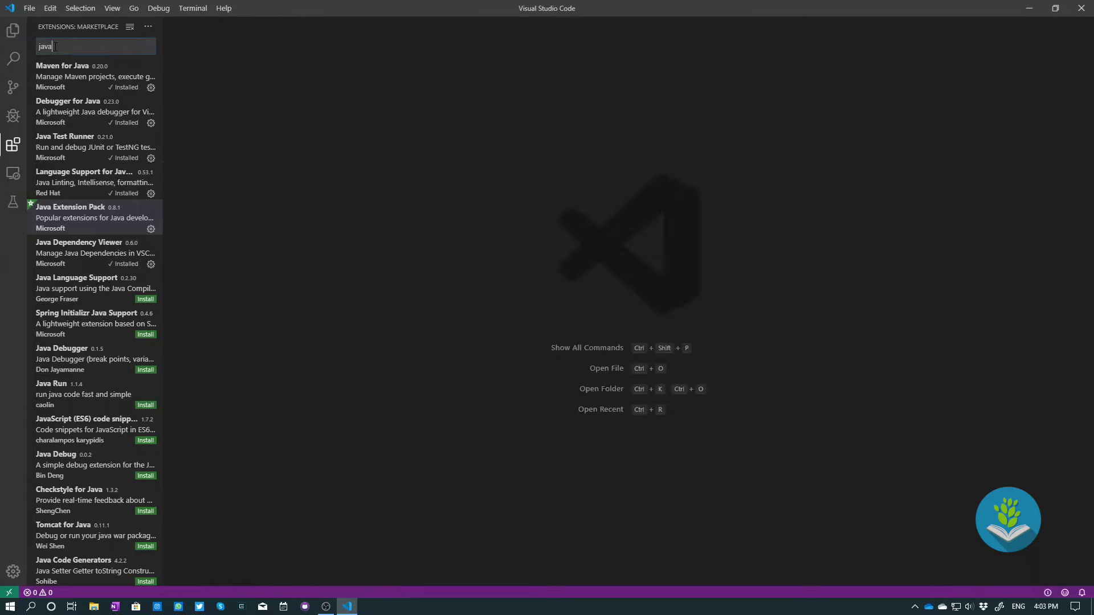
Search the extensions for "dracu", look through the Dracula Official theme's details, and uninstall it.
{"action": "left_click_drag", "start_coordinate": [56, 47], "coordinate": [37, 47]}
{"action": "type", "text": "dracu"}
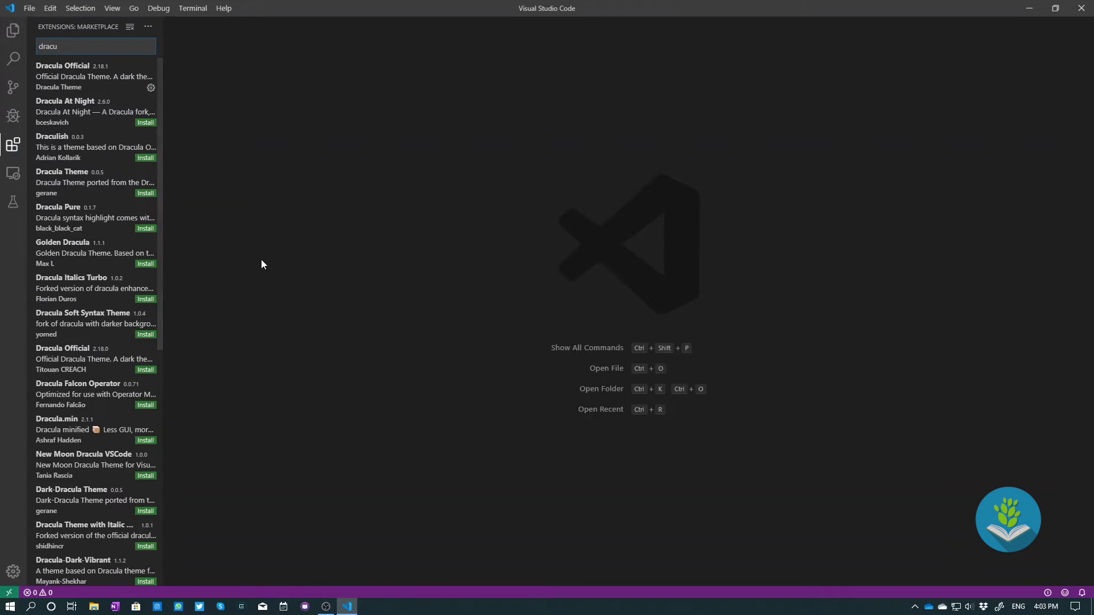
{"action": "left_click", "coordinate": [104, 80]}
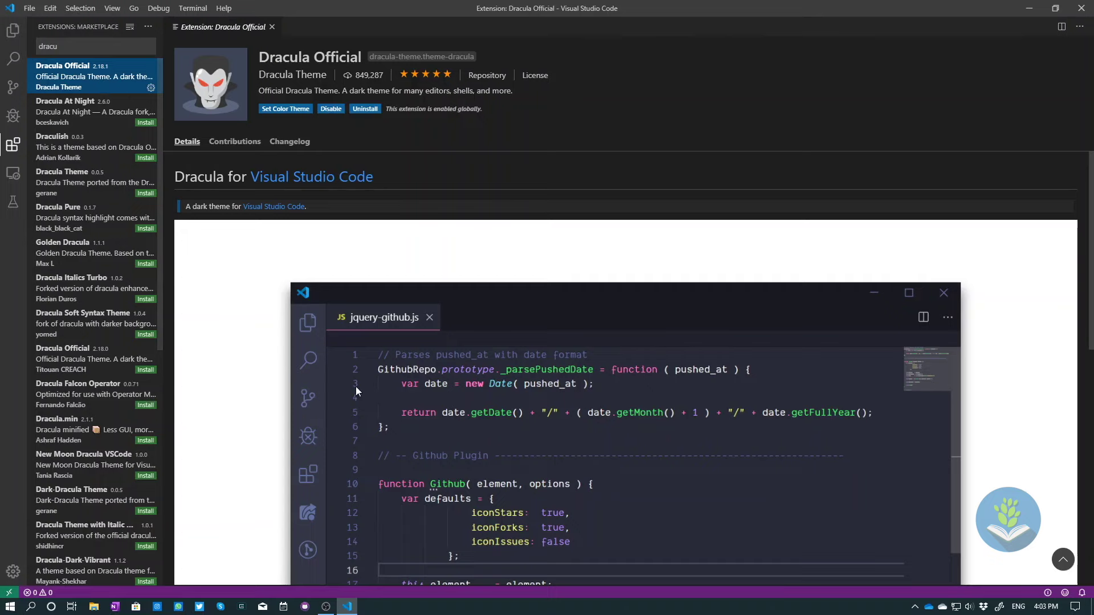
{"action": "scroll", "coordinate": [409, 417], "scroll_direction": "down", "scroll_amount": 3}
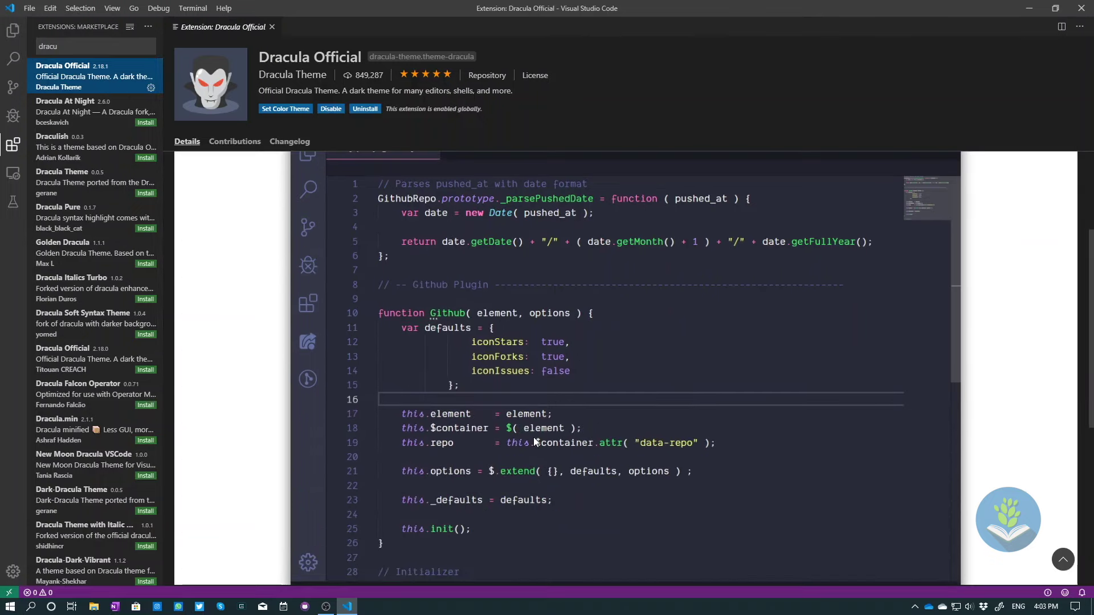
{"action": "scroll", "coordinate": [534, 439], "scroll_direction": "up", "scroll_amount": 3}
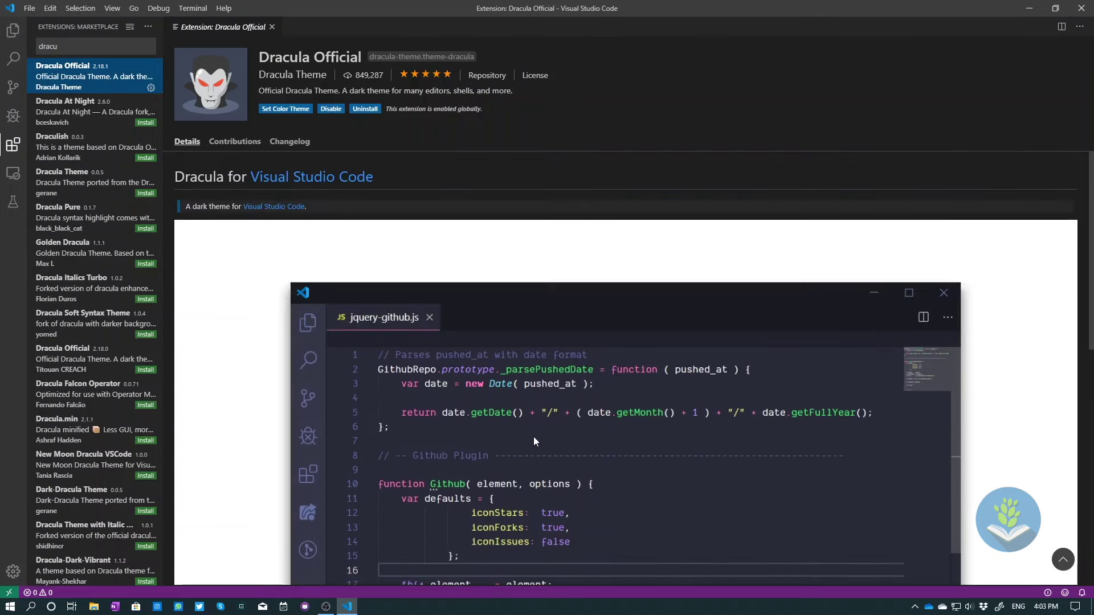
{"action": "left_click", "coordinate": [365, 108]}
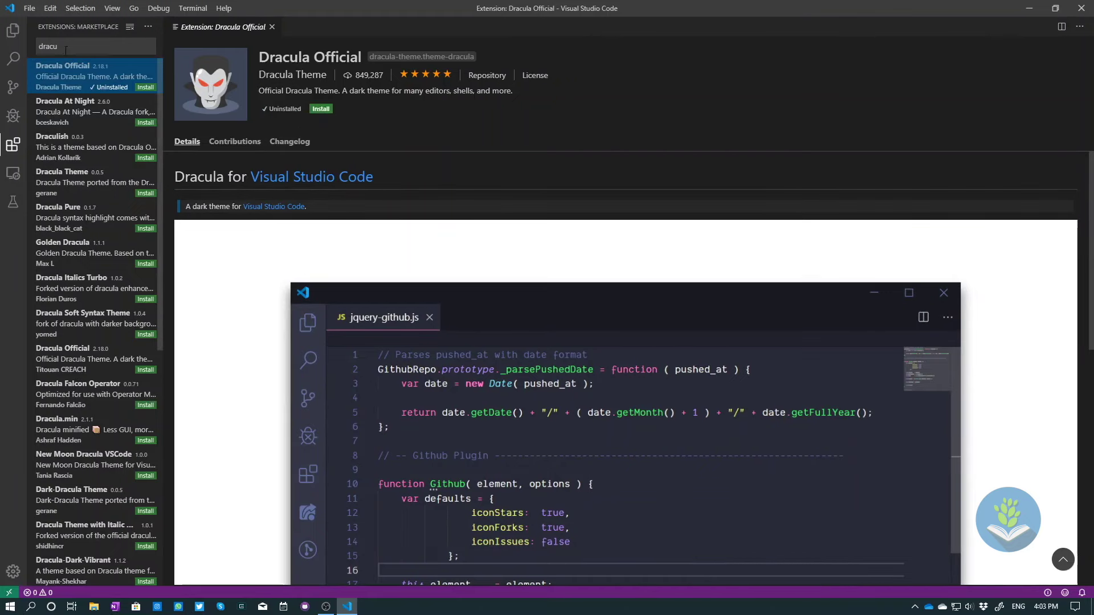
Search the extensions for "dracula", install the Dracula Official theme, and choose Dark+ (default dark) as the color theme.
{"action": "left_click", "coordinate": [47, 51]}
{"action": "key", "text": "BackSpace"}
{"action": "type", "text": "dracula"}
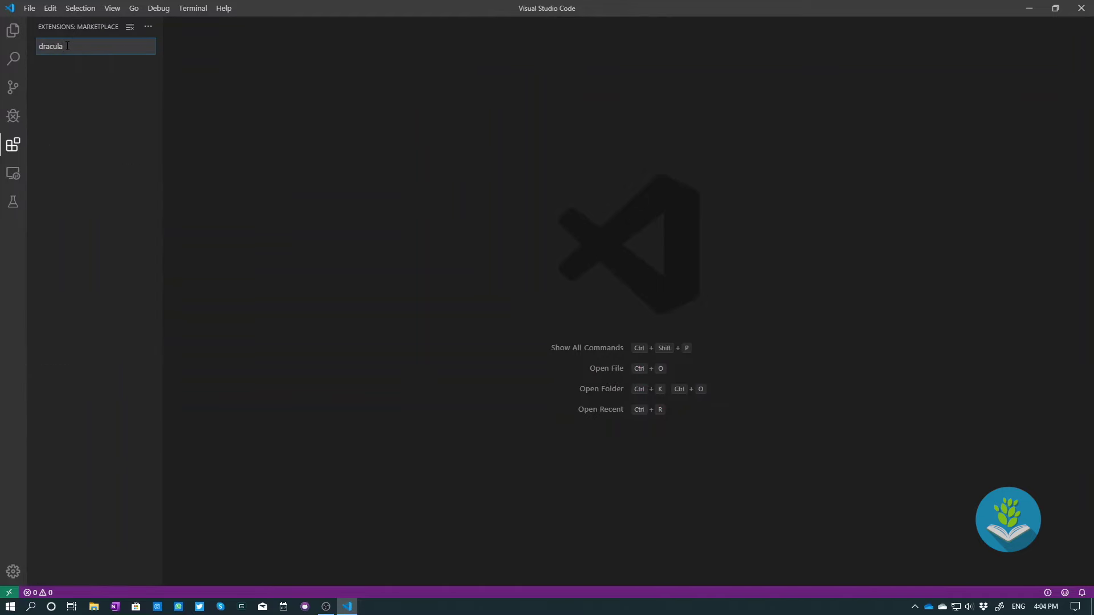
{"action": "left_click", "coordinate": [93, 74]}
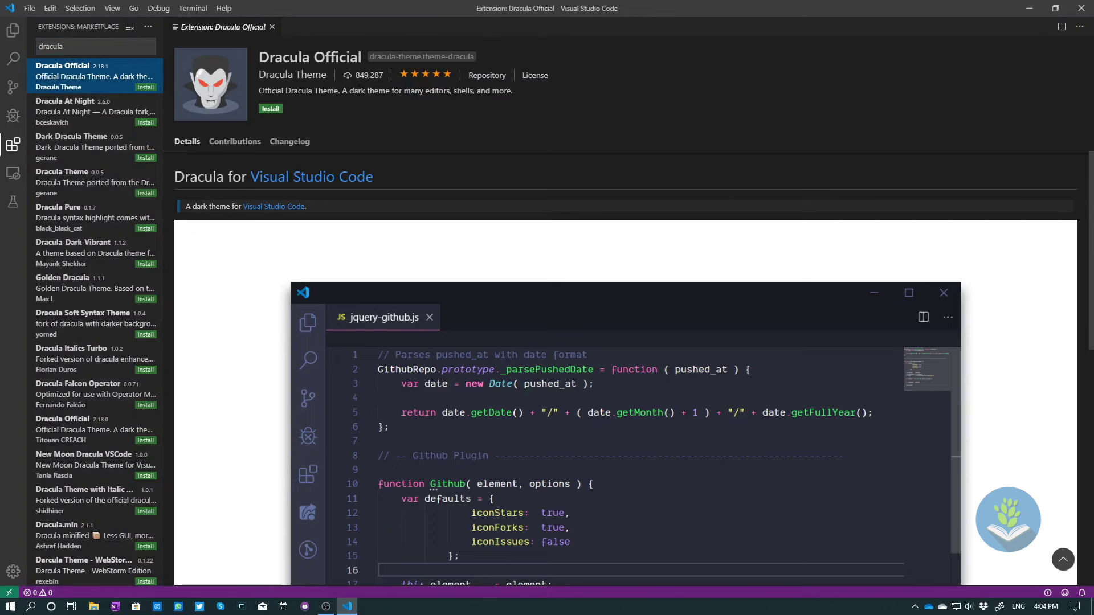
{"action": "left_click", "coordinate": [272, 112]}
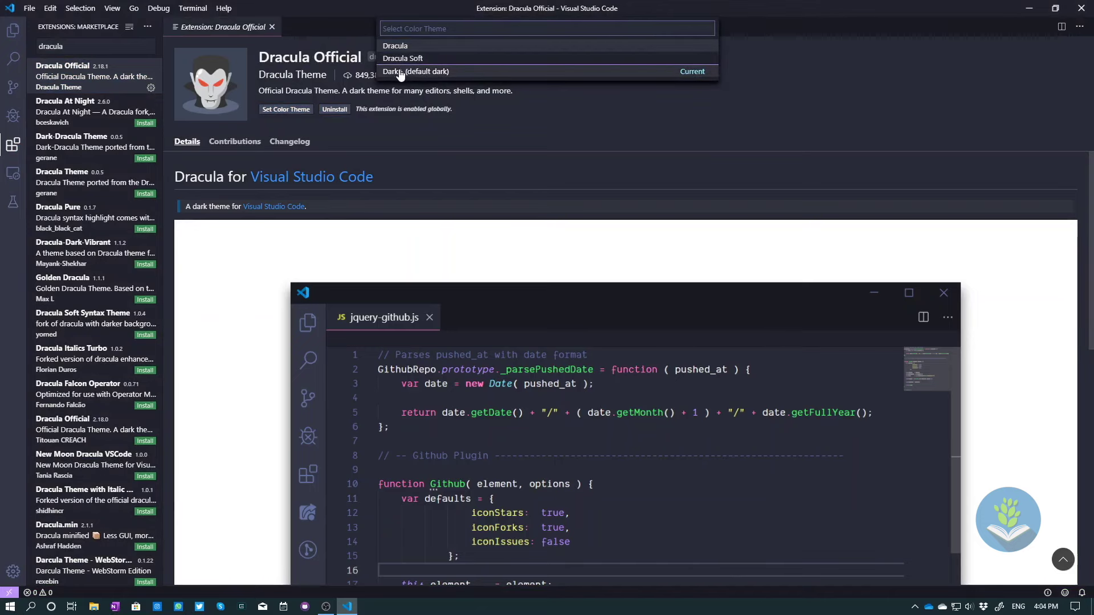
{"action": "left_click", "coordinate": [420, 72]}
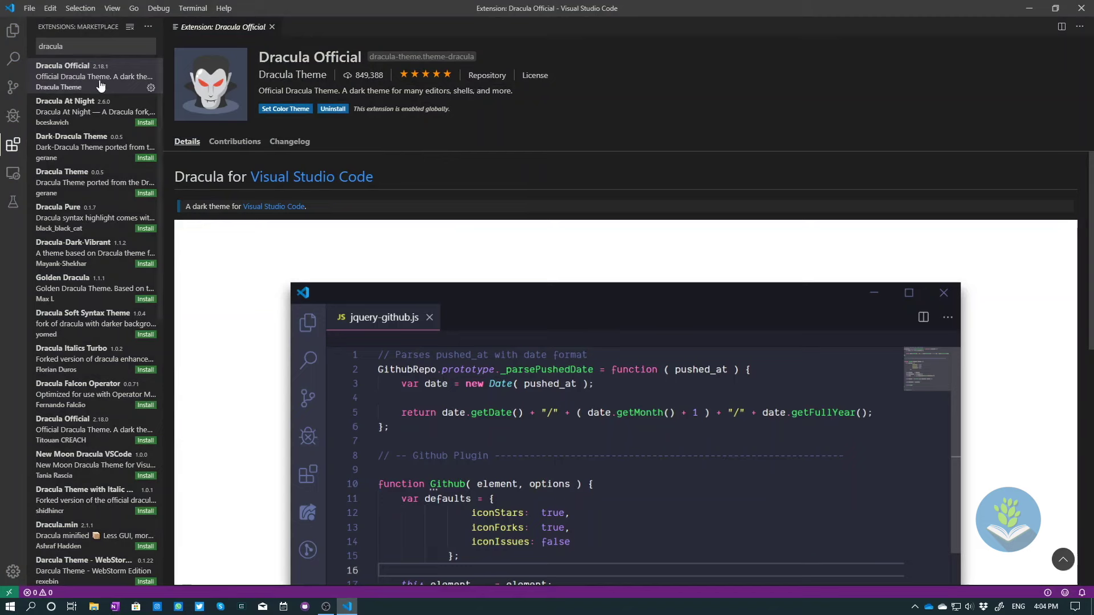
Search for and install the vscode-icons extension, choose Seti (Visual Studio Code) as the file icon theme, and close the extension page.
{"action": "left_click_drag", "start_coordinate": [43, 47], "coordinate": [30, 44]}
{"action": "key", "text": "BackSpace"}
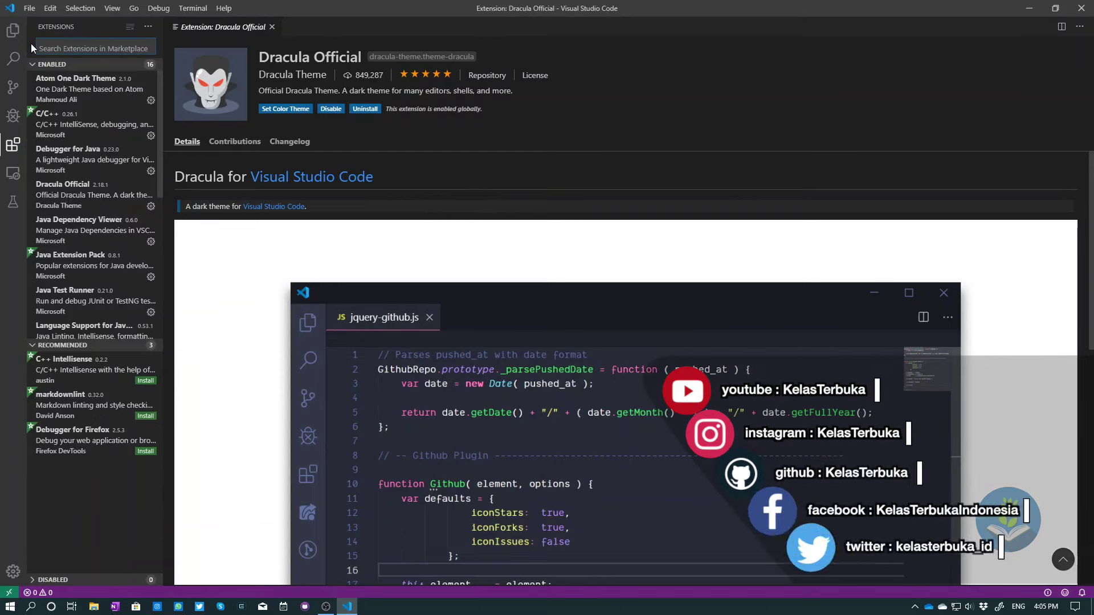
{"action": "type", "text": "vs"}
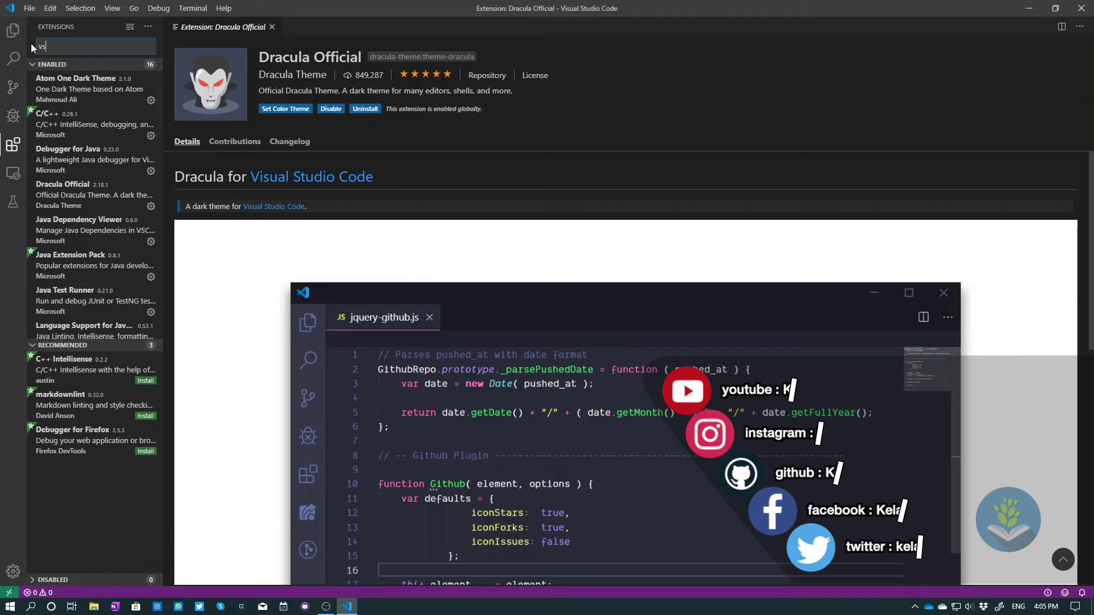
{"action": "type", "text": "code-icons"}
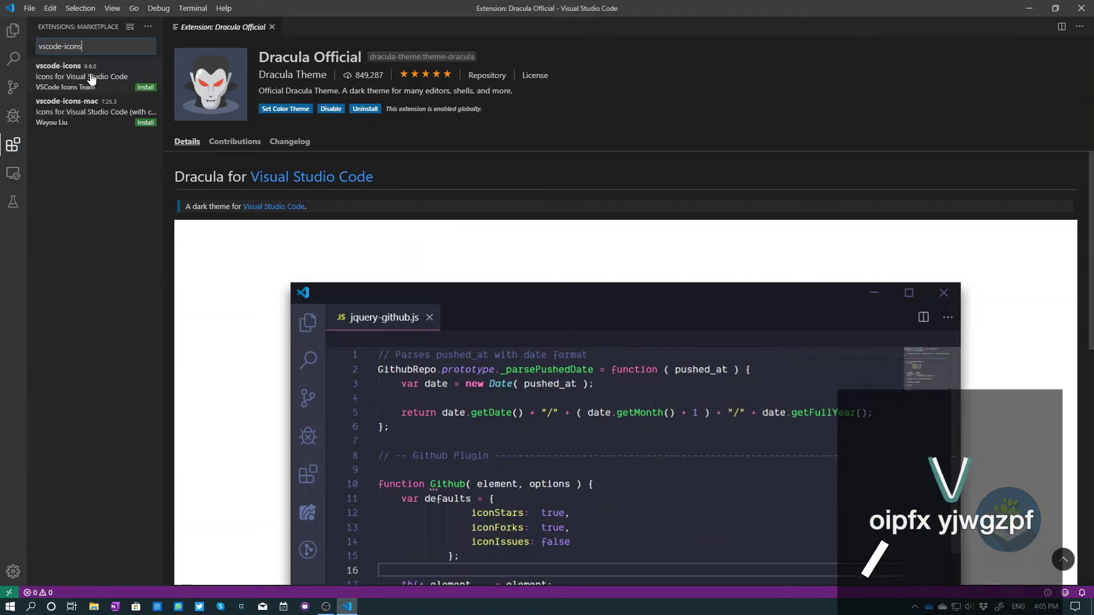
{"action": "left_click", "coordinate": [88, 83]}
{"action": "left_click", "coordinate": [266, 107]}
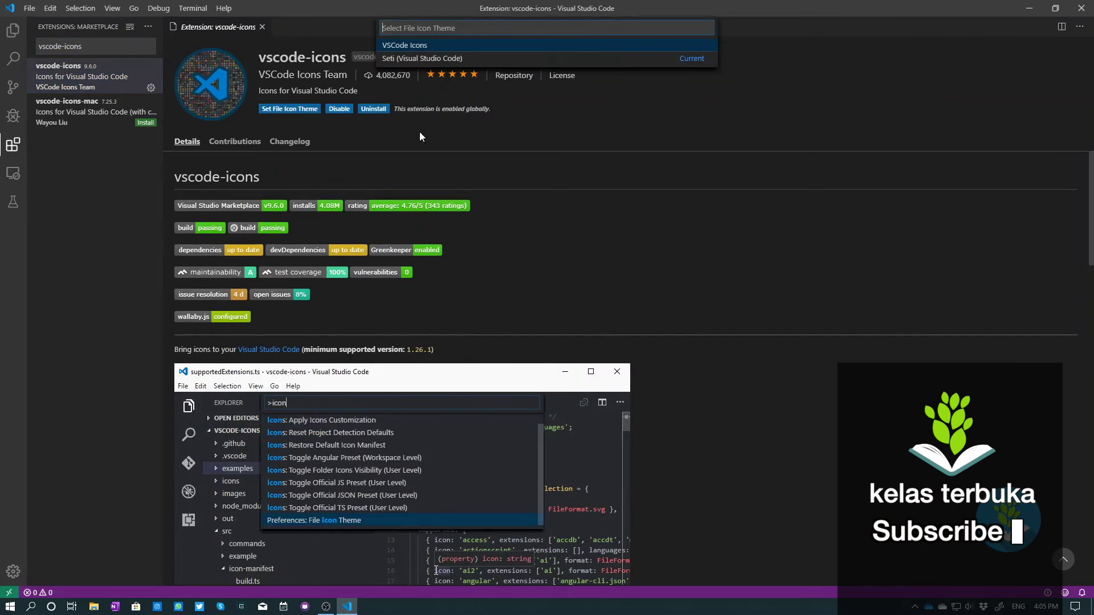
{"action": "left_click", "coordinate": [433, 59]}
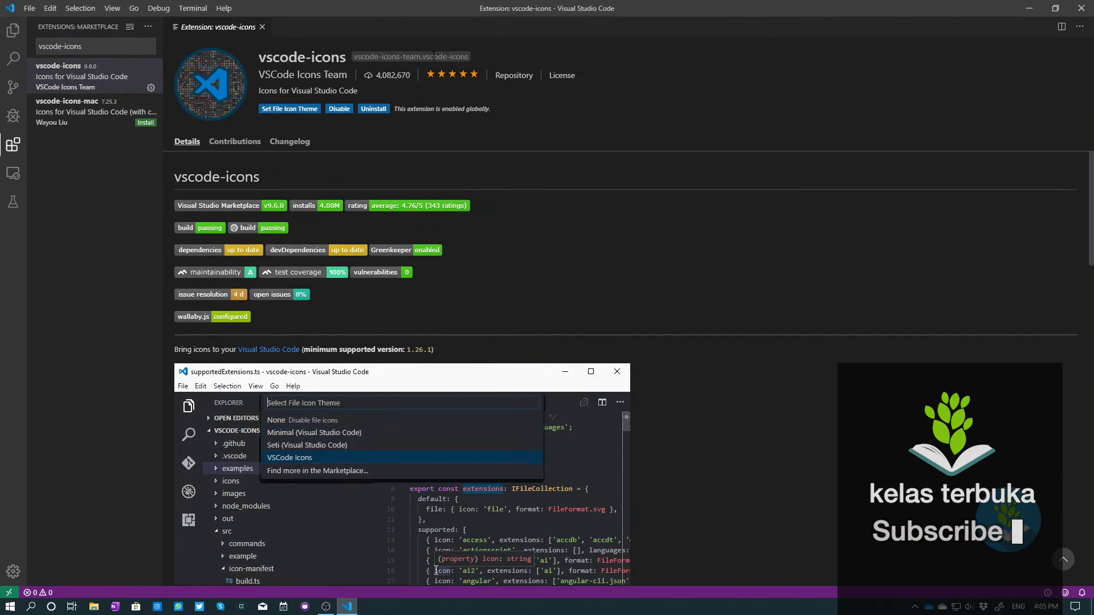
{"action": "left_click", "coordinate": [262, 27]}
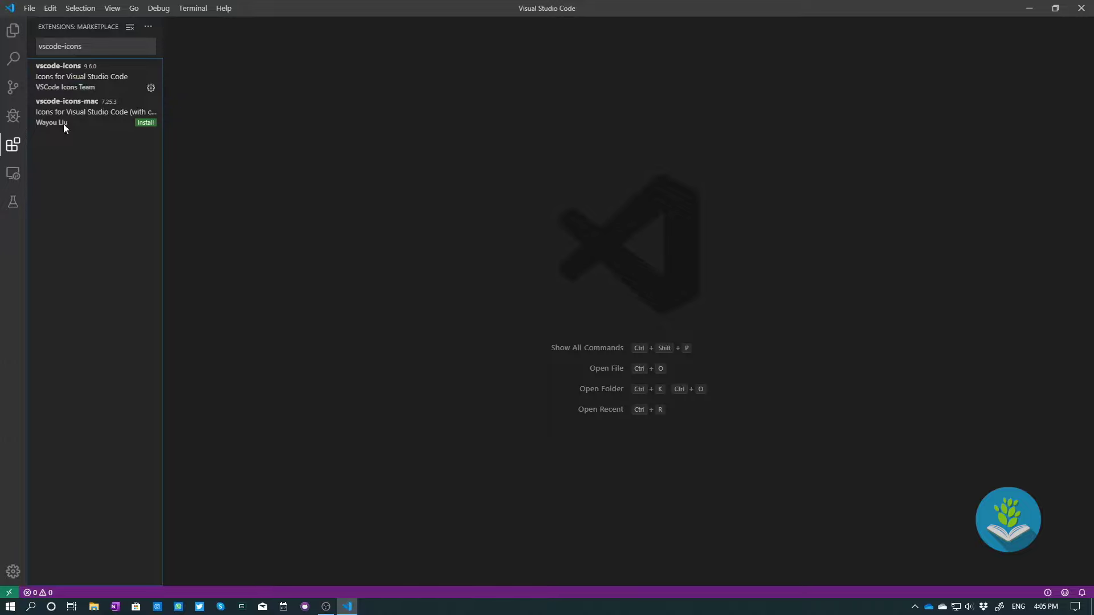
Start the Java: Create Java Project command and browse to the personal user folder under C:\Users for the project location.
{"action": "left_click", "coordinate": [13, 30]}
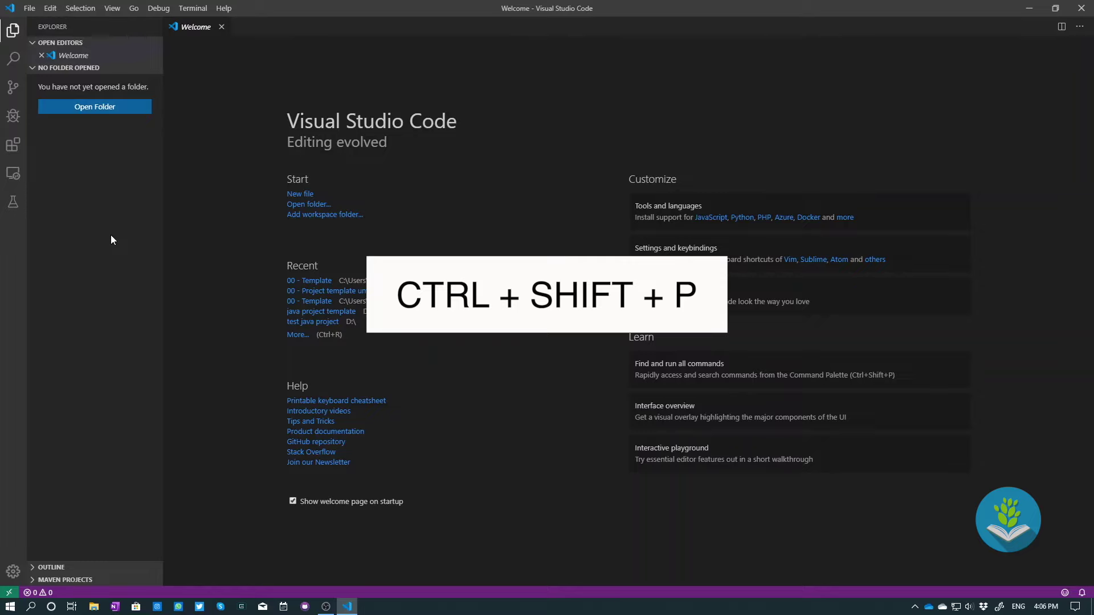
{"action": "key", "text": "ctrl+shift+p"}
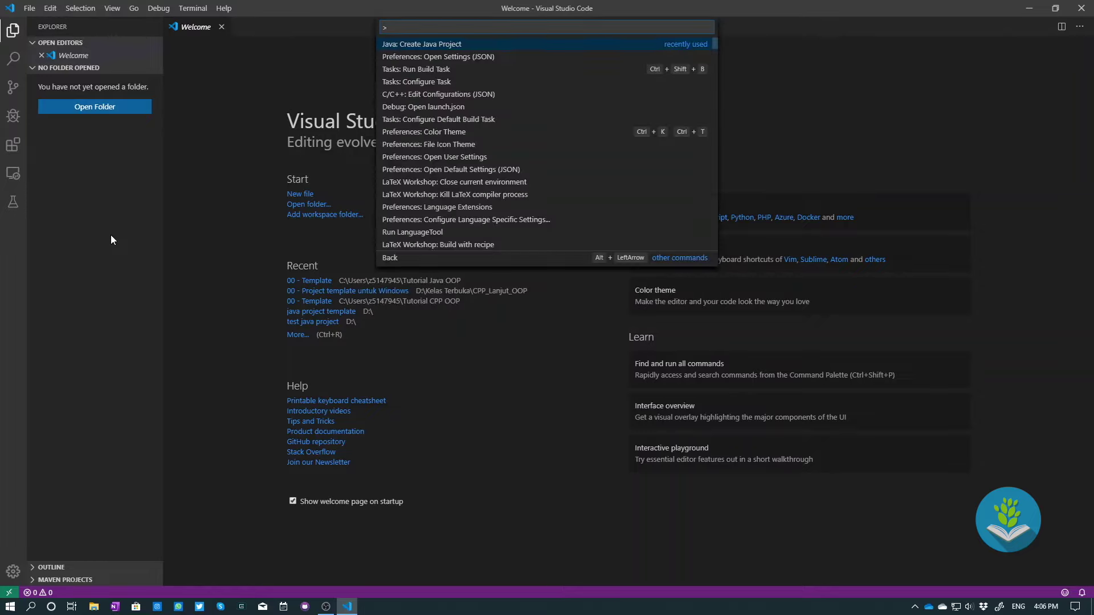
{"action": "type", "text": "java create"}
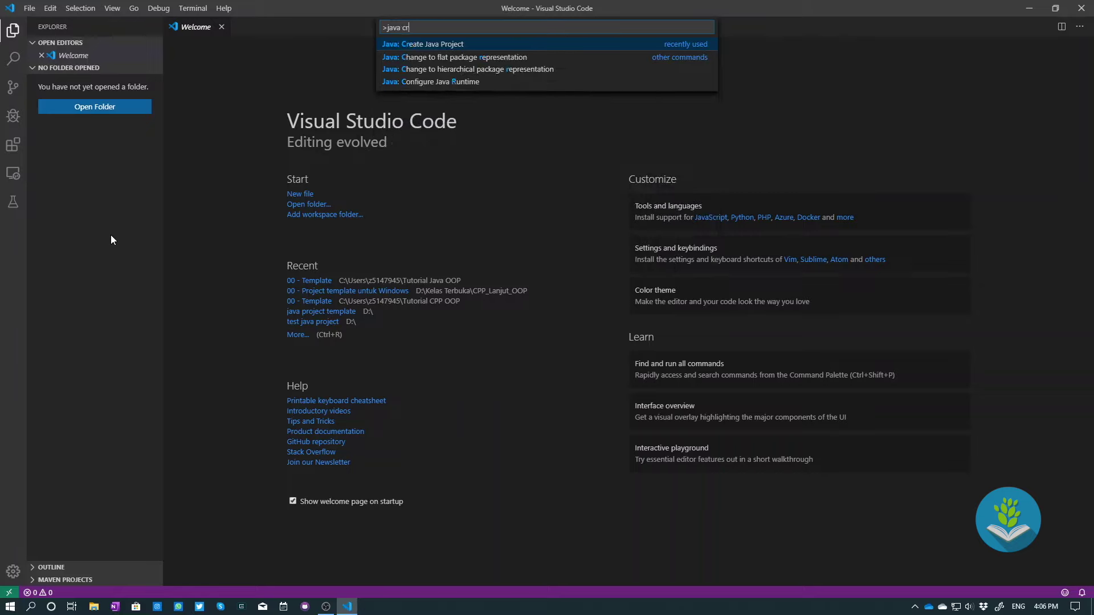
{"action": "left_click", "coordinate": [453, 44]}
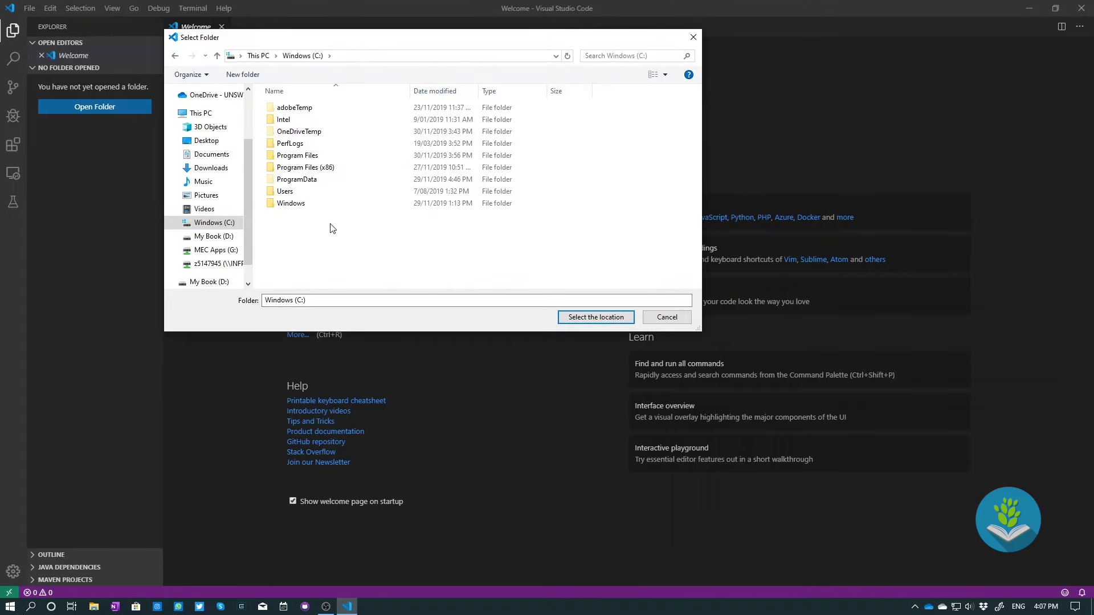
{"action": "double_click", "coordinate": [285, 192]}
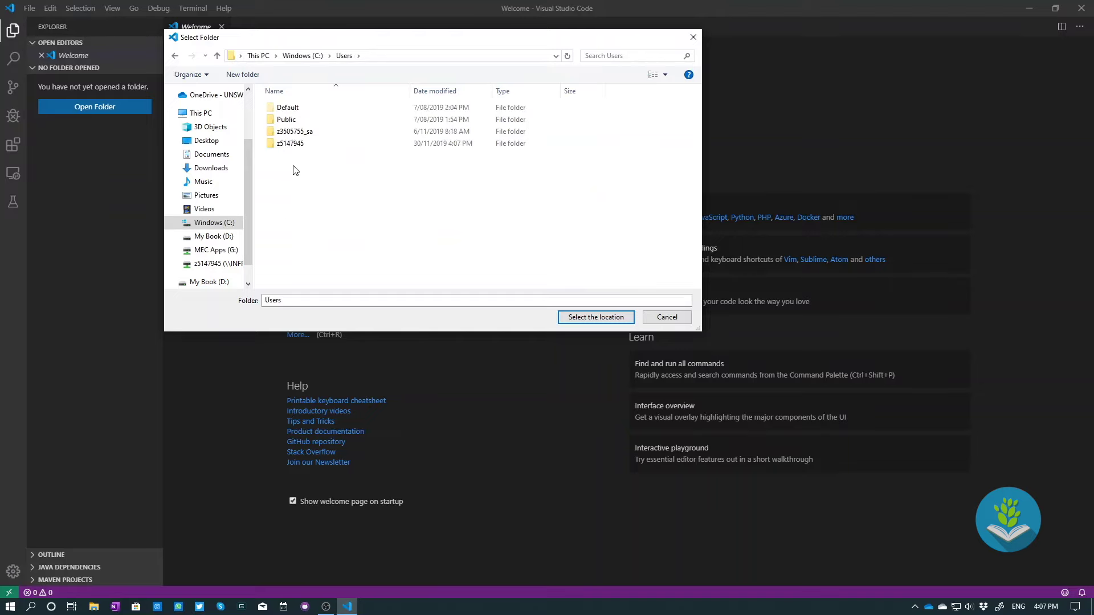
{"action": "left_click", "coordinate": [292, 145]}
{"action": "double_click", "coordinate": [294, 146]}
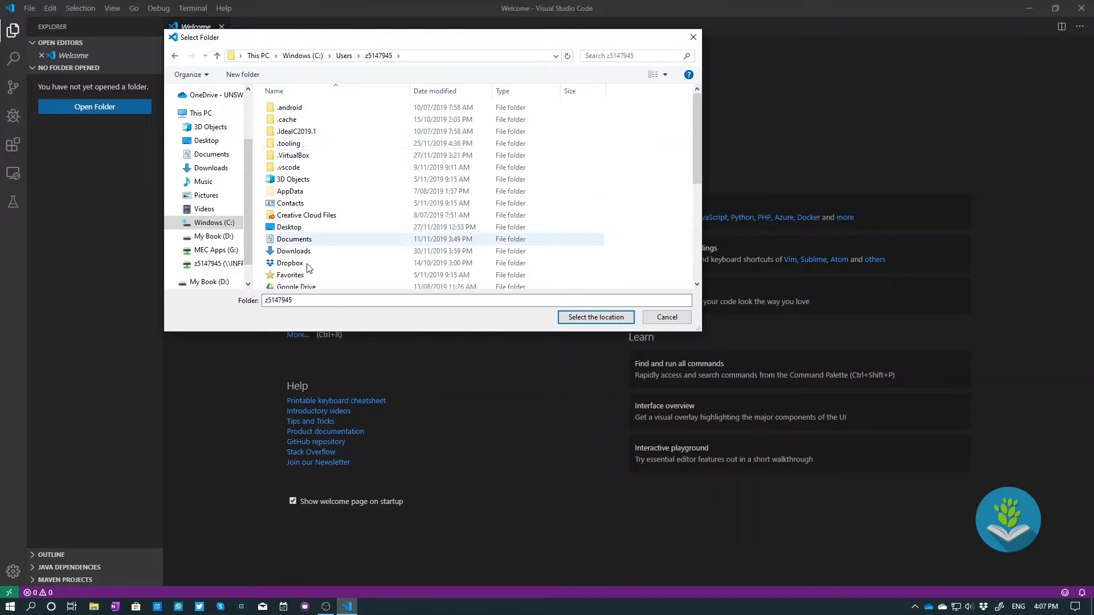
Create a new folder named "Tutorial Java OOP" in the personal user folder and open it.
{"action": "left_click", "coordinate": [247, 82]}
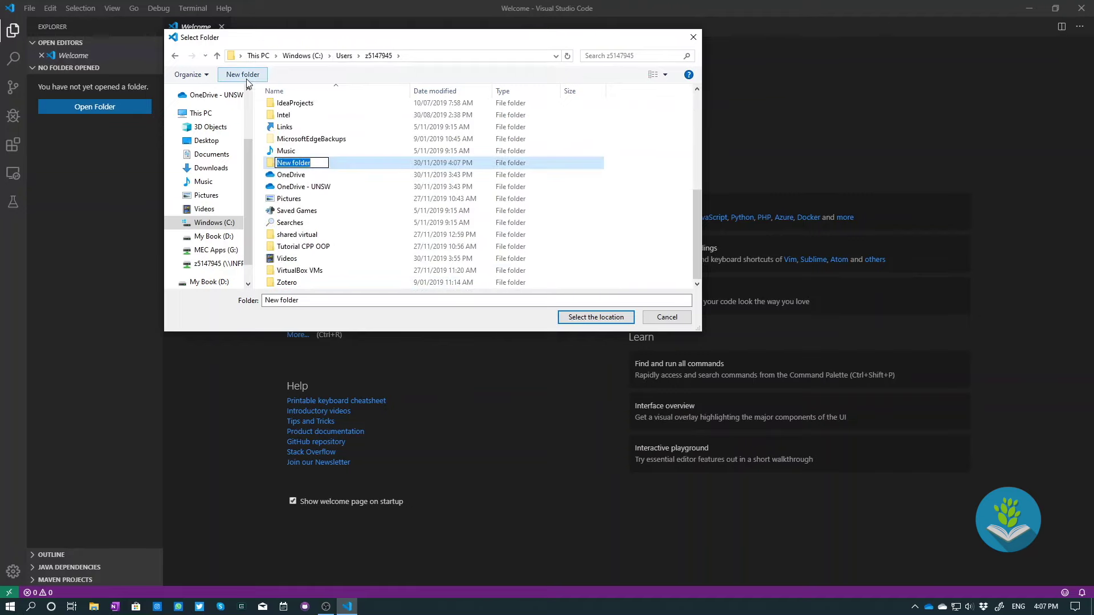
{"action": "type", "text": "T"}
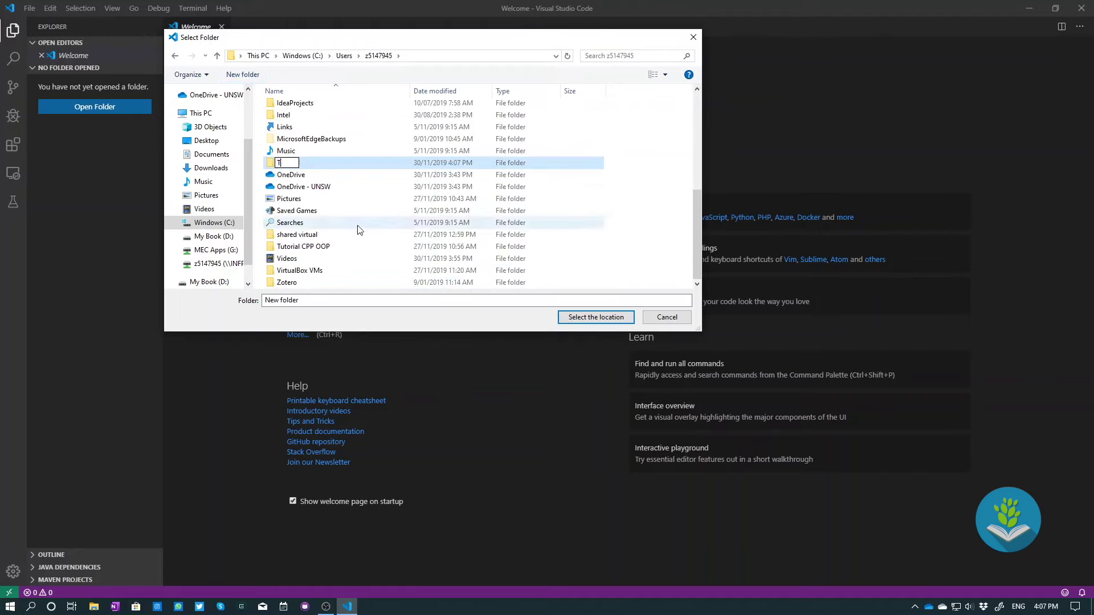
{"action": "type", "text": "utorial Java OOP"}
{"action": "key", "text": "Return"}
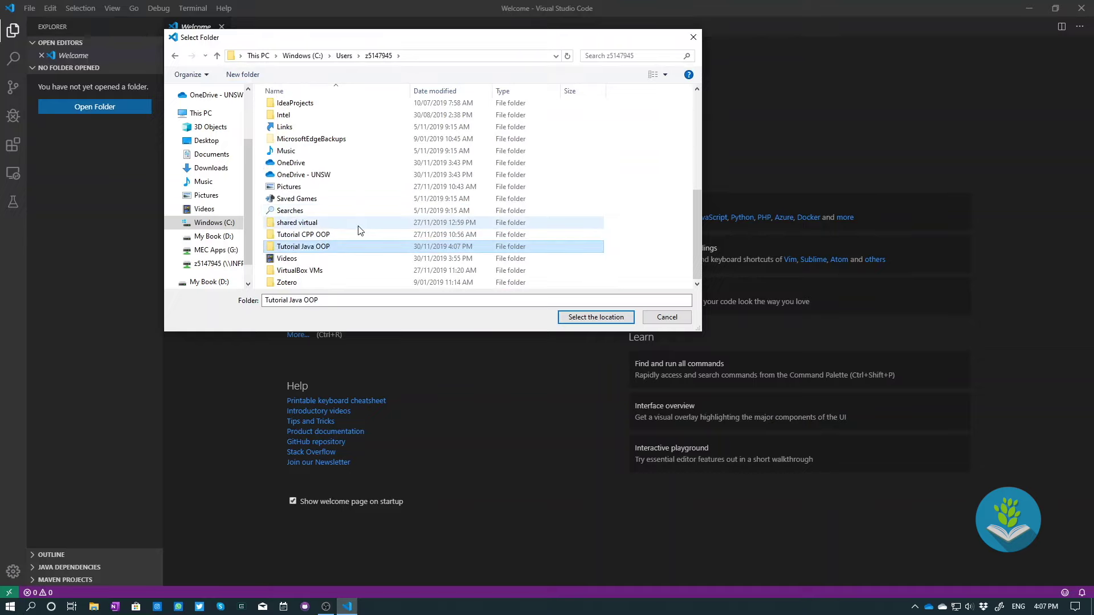
{"action": "double_click", "coordinate": [332, 249]}
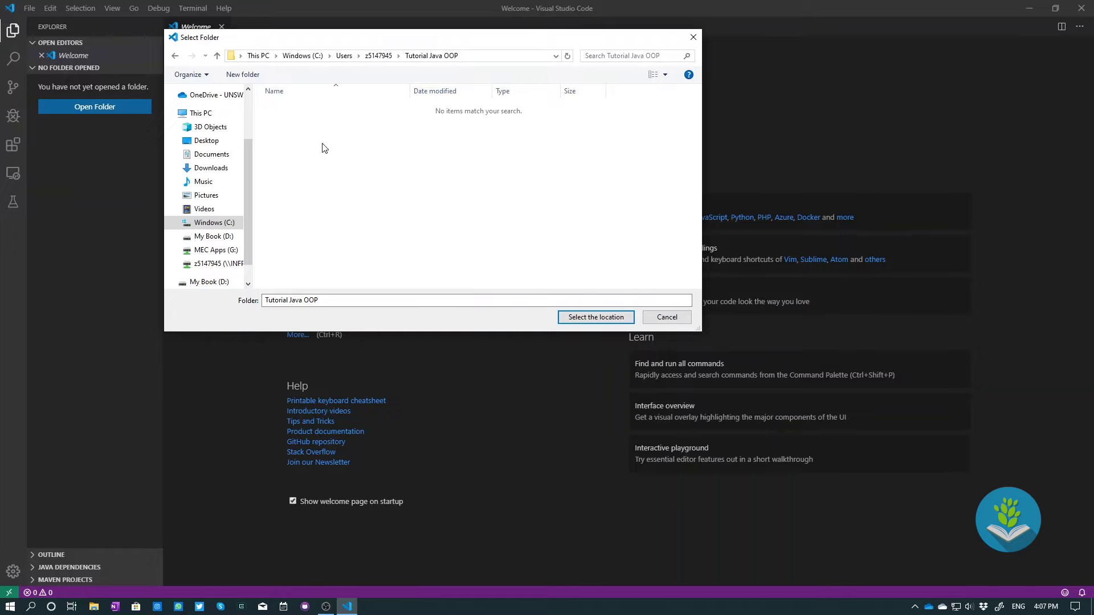
Create the Java project "00 - Template" in the Tutorial Java OOP folder and close the original window that has no folder opened.
{"action": "left_click", "coordinate": [596, 317]}
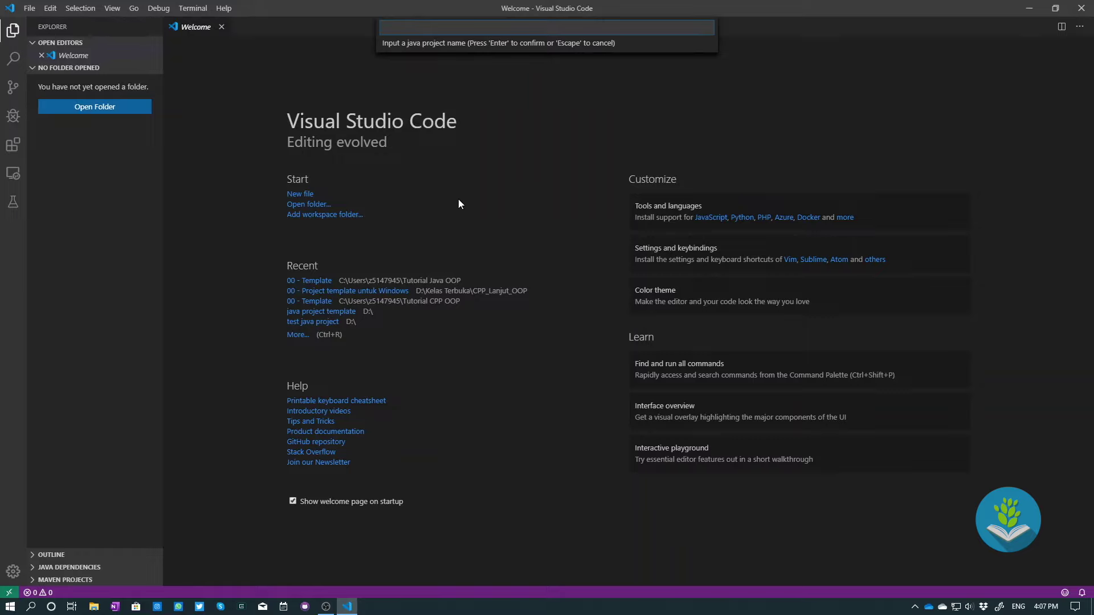
{"action": "type", "text": "00 - Template"}
{"action": "key", "text": "Return"}
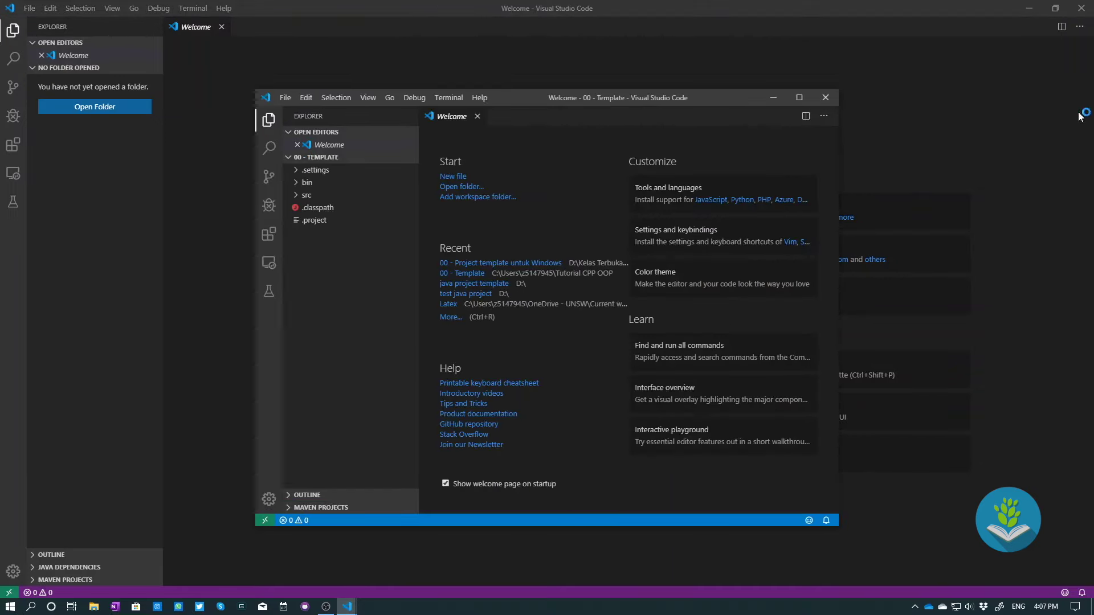
{"action": "left_click", "coordinate": [1081, 8]}
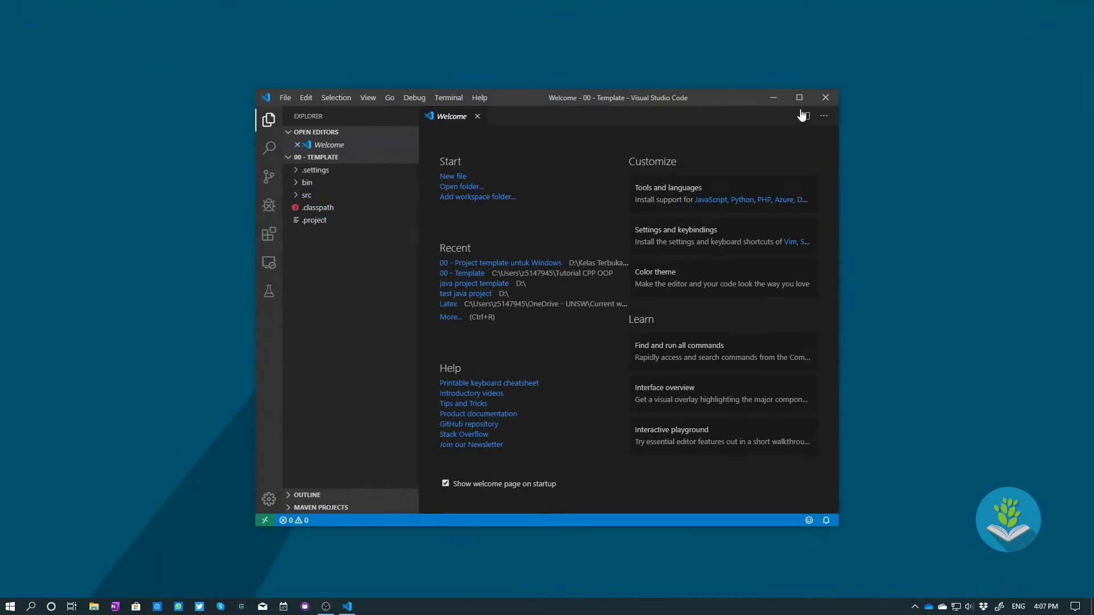